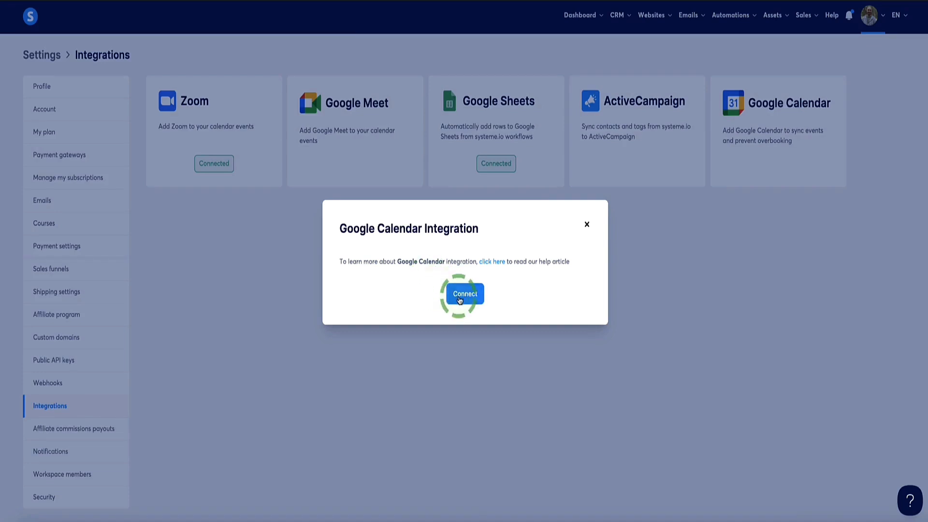
- Start connecting the Google Calendar integration and sign in with the business Google account
left_click(462, 298)
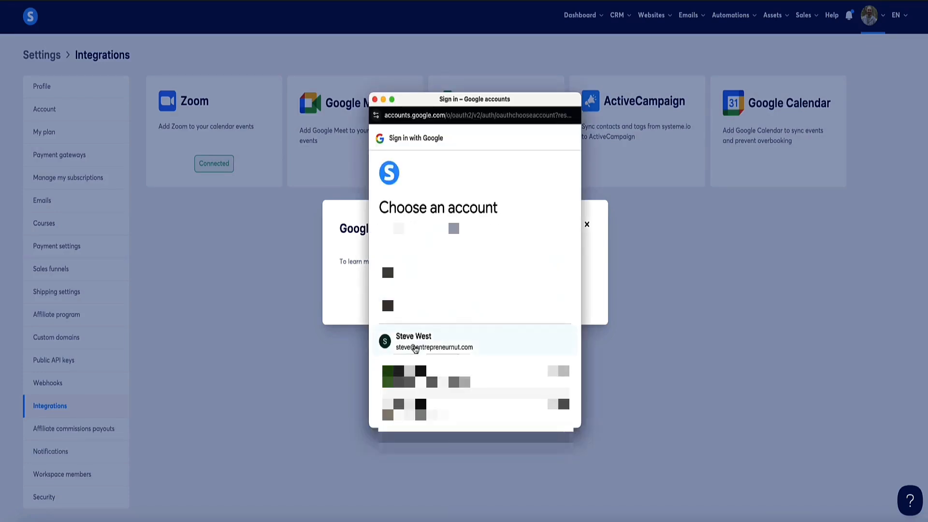
left_click(415, 348)
left_click(522, 370)
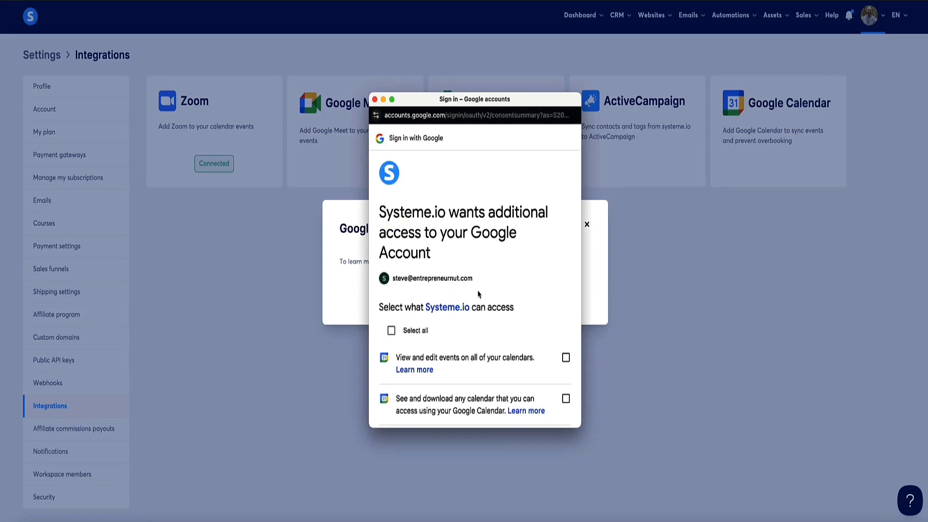
- Grant Systeme.io access to edit events and to see and download calendars, then complete the authorization
scroll(480, 296, "down", 2)
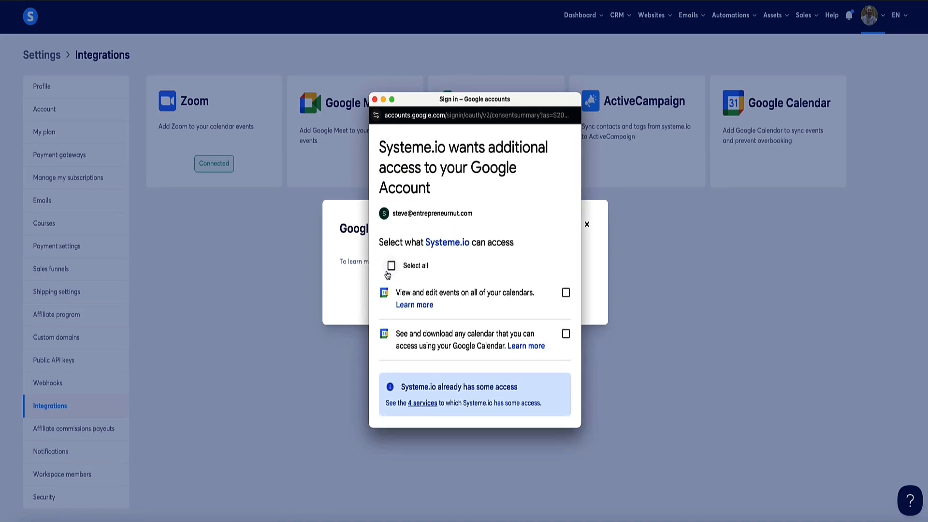
scroll(521, 283, "down", 2)
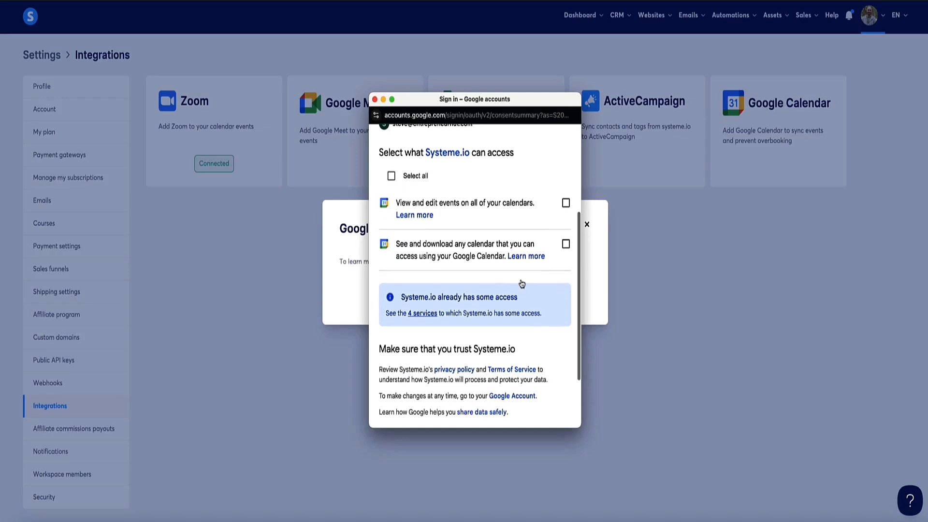
left_click(566, 203)
scroll(551, 251, "down", 3)
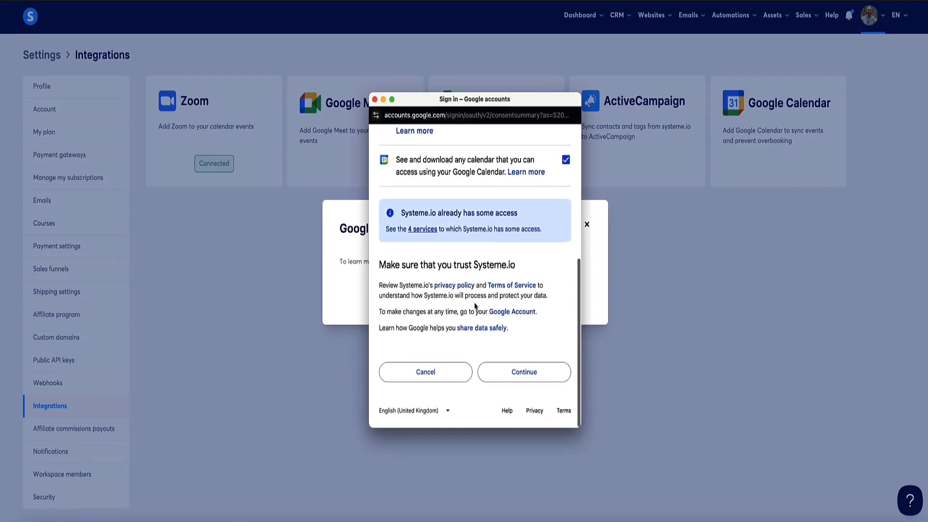
left_click(534, 374)
left_click(459, 305)
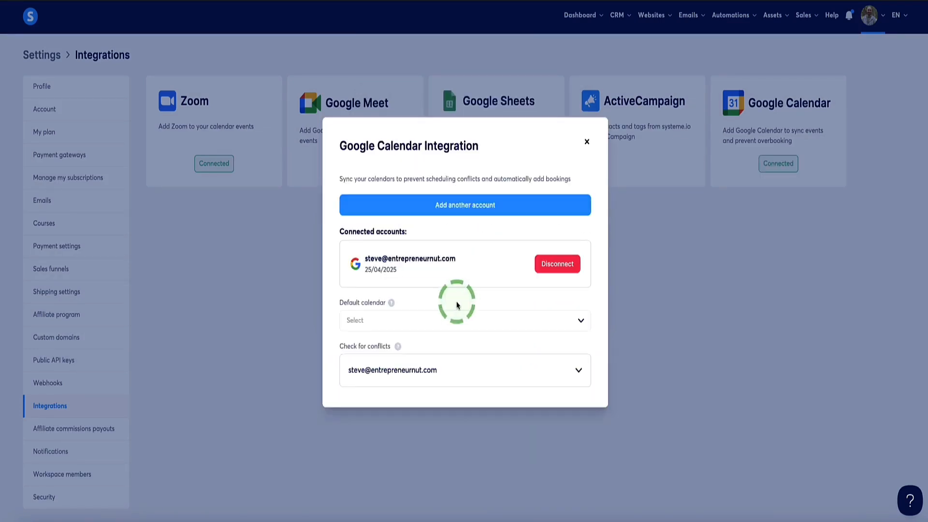
- Set the integration's default calendar to ENUT Calendar
left_click(388, 310)
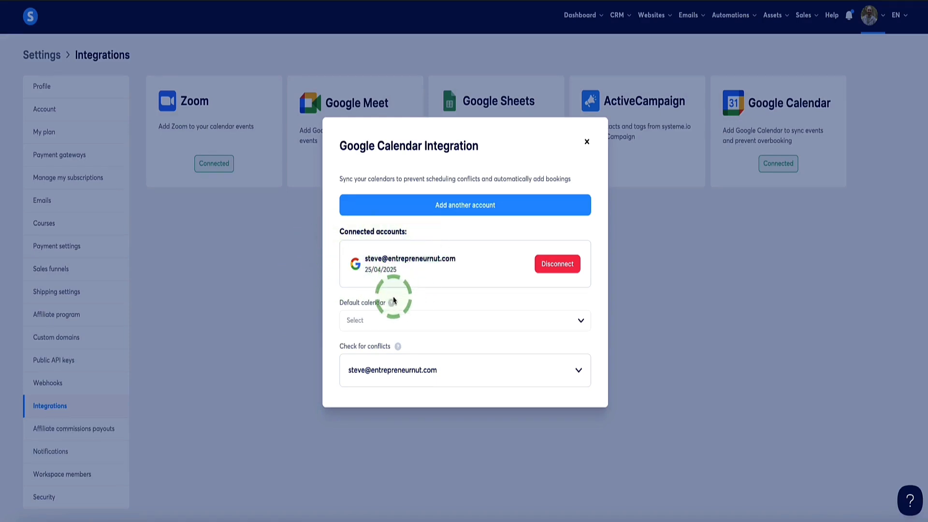
left_click_drag(338, 301, 381, 304)
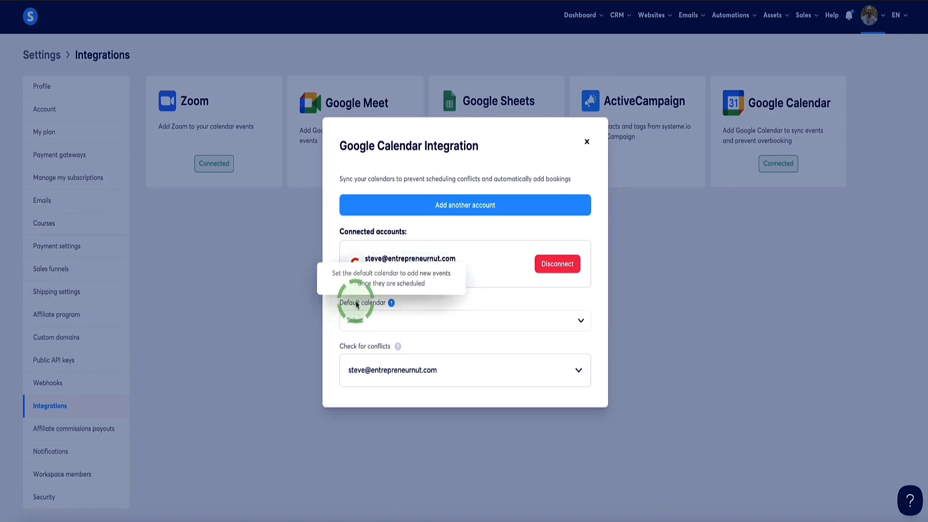
left_click(576, 322)
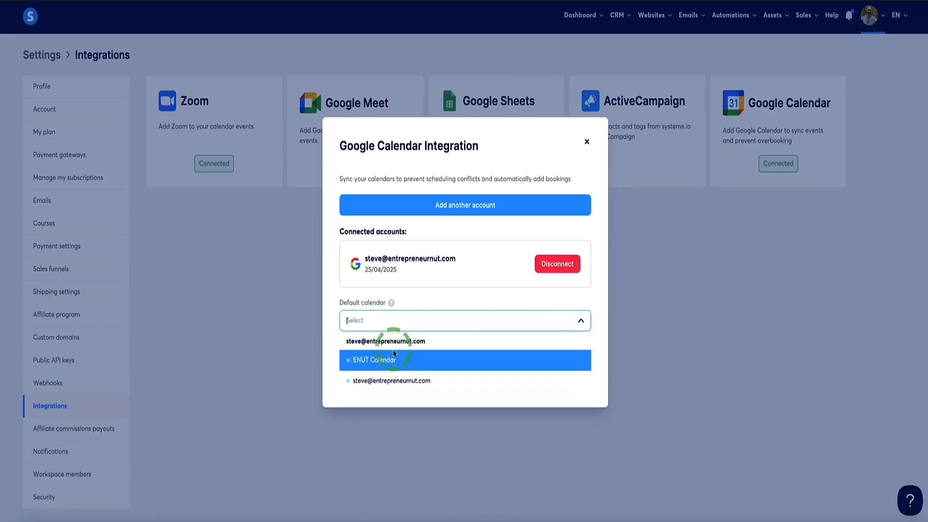
left_click(368, 360)
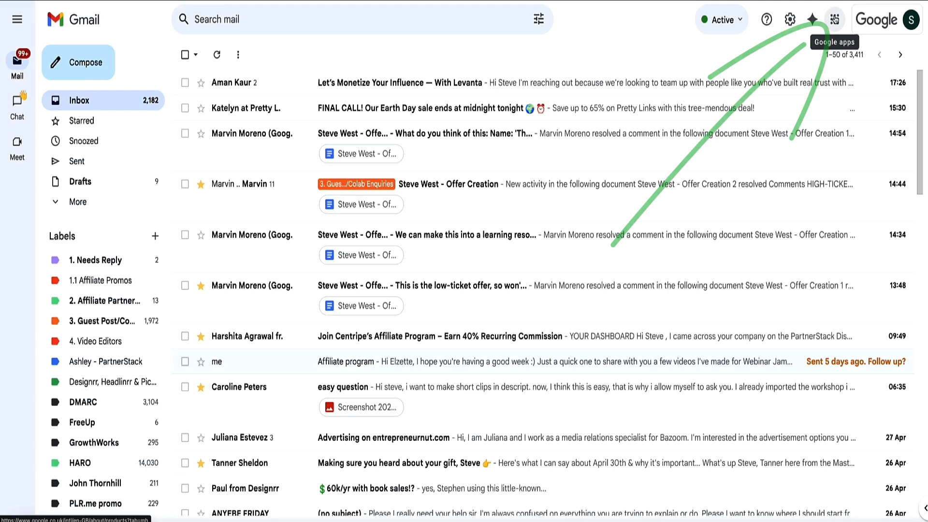
- Switch to Gmail and open Google Calendar from the Google apps
left_click(834, 21)
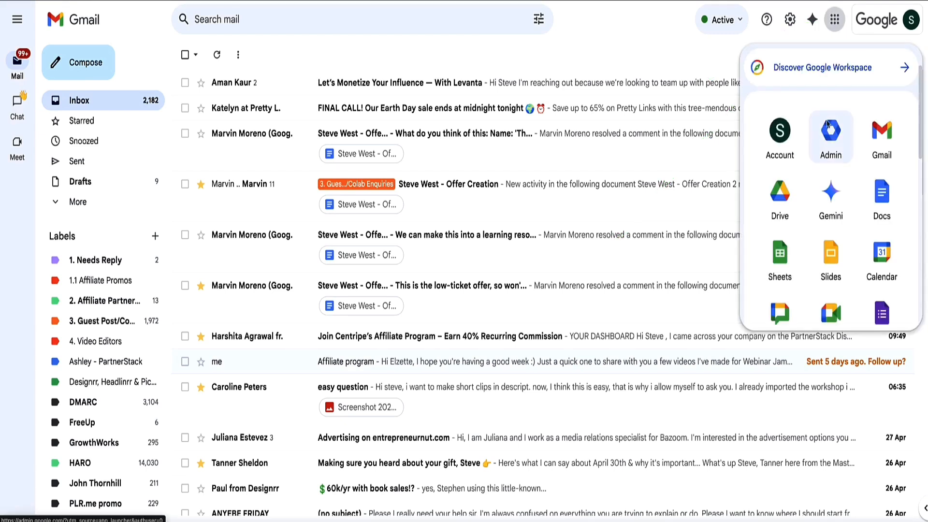
left_click(882, 261)
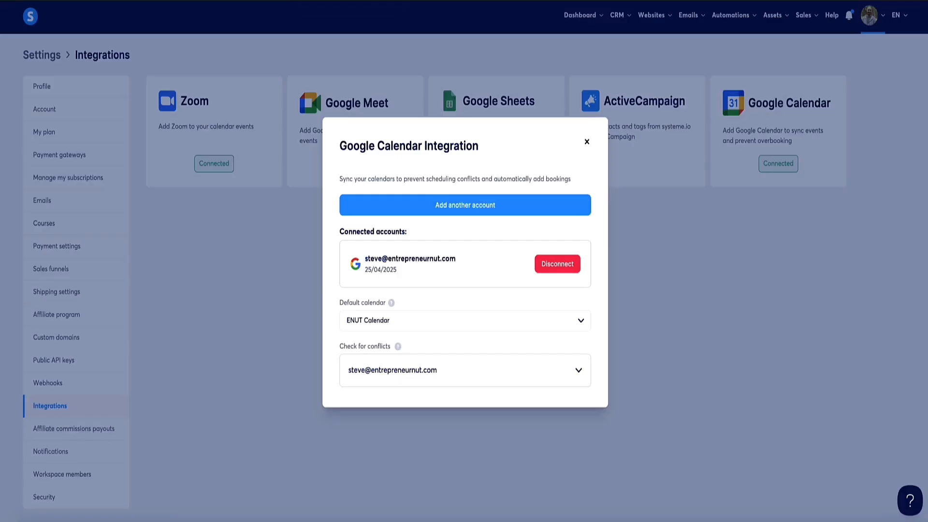
- Back in Systeme.io, keep ENUT Calendar as the default calendar and include it in the conflict check
left_click(574, 319)
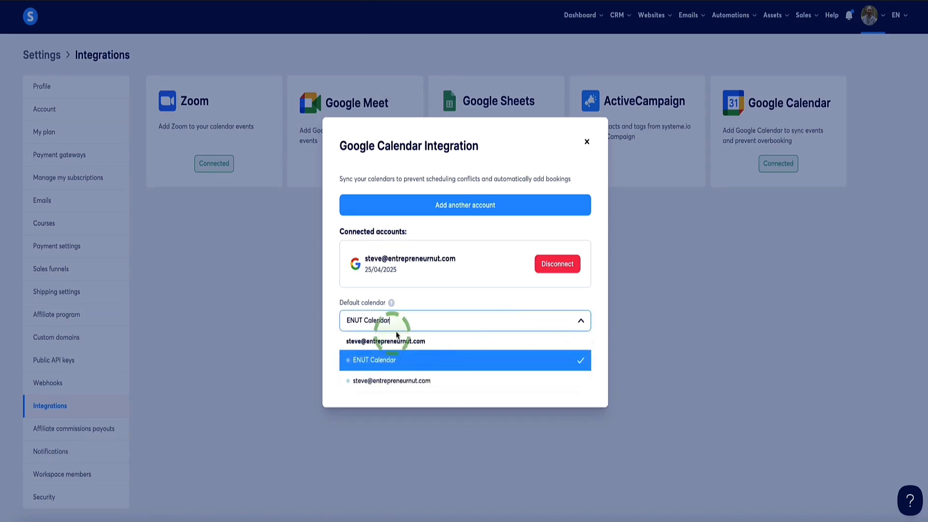
left_click(386, 359)
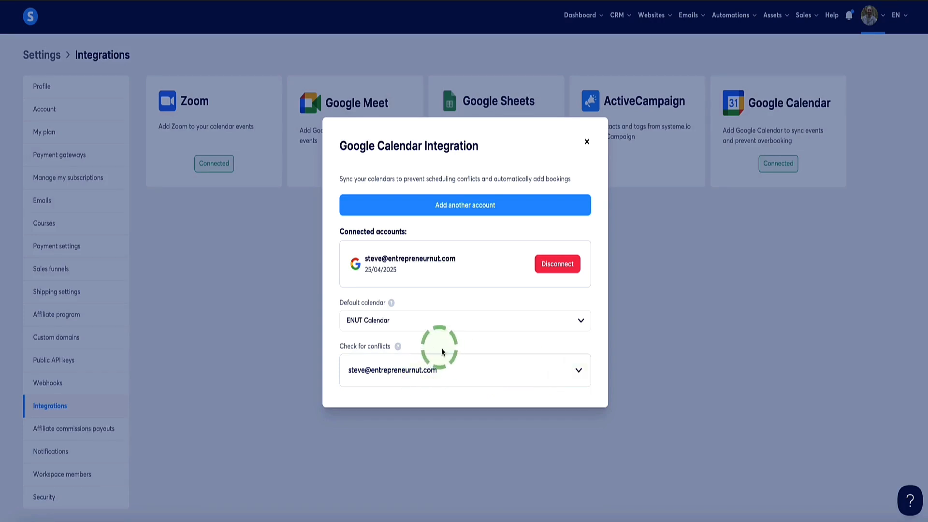
left_click(578, 371)
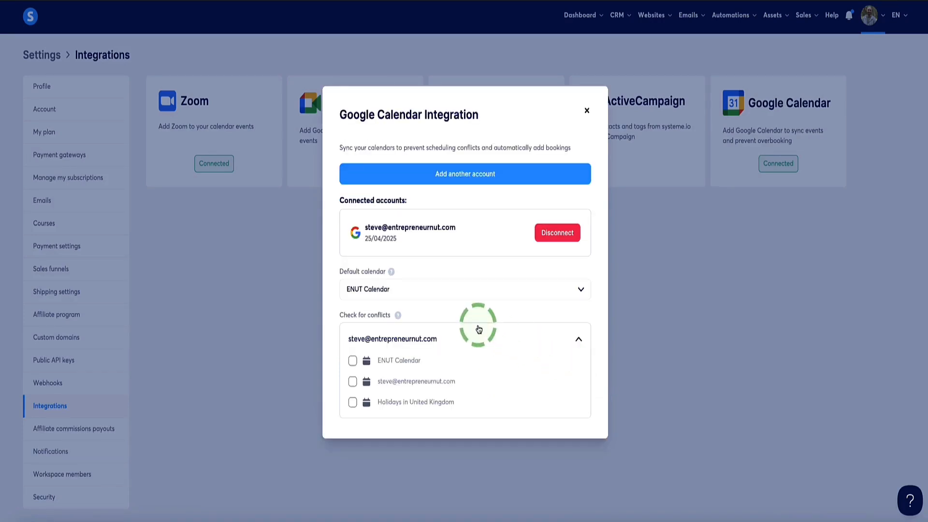
left_click(352, 361)
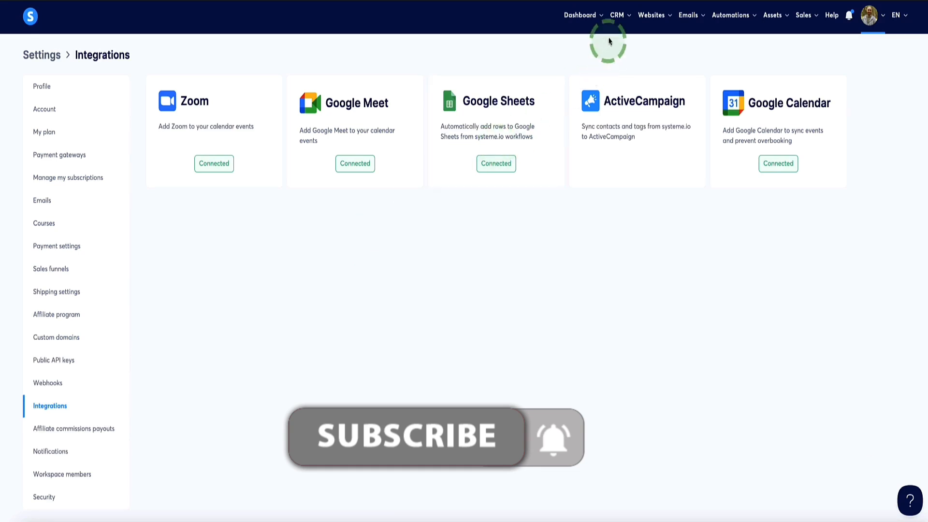
- Open the availability settings of the CRM calendar and save the weekly availability
mouse_move(616, 15)
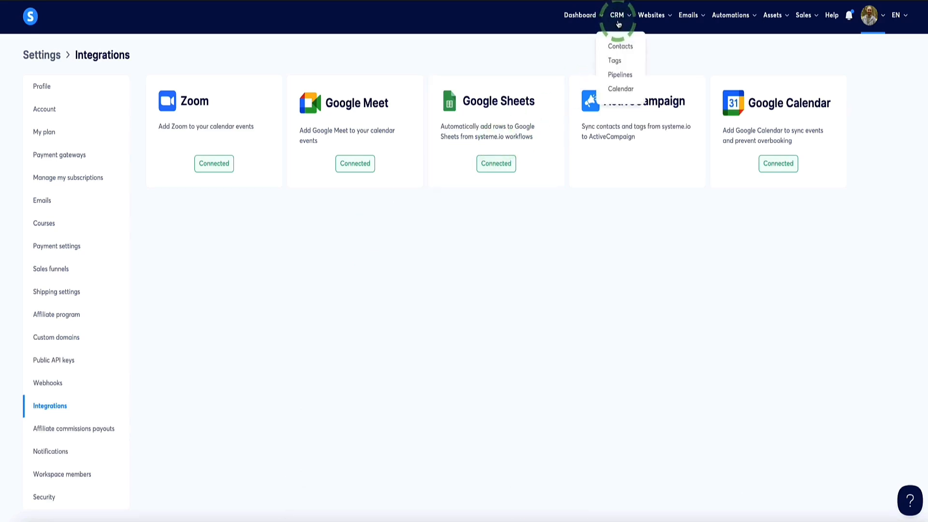
left_click(619, 92)
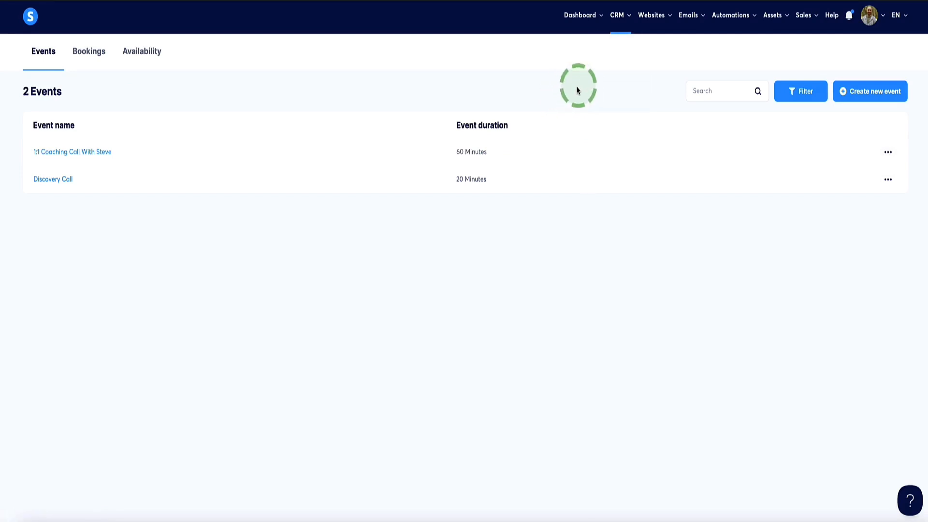
left_click(152, 56)
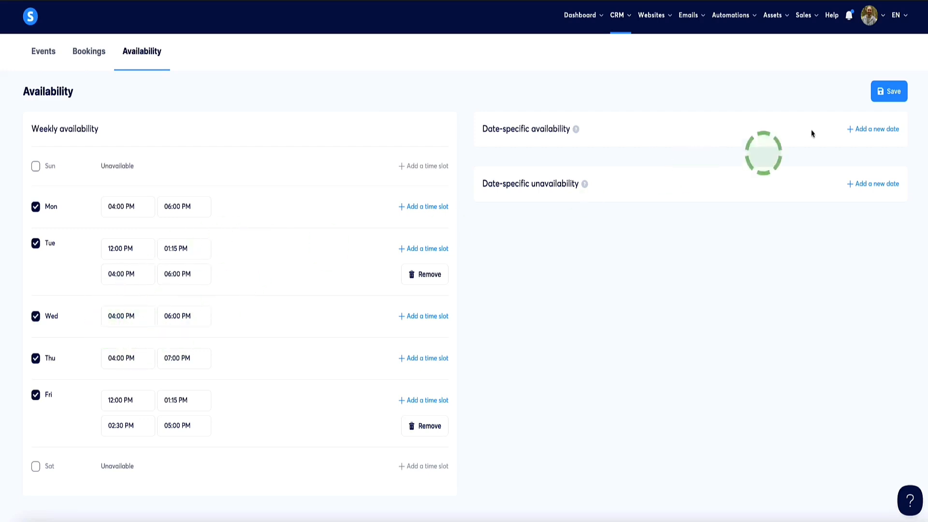
left_click(886, 97)
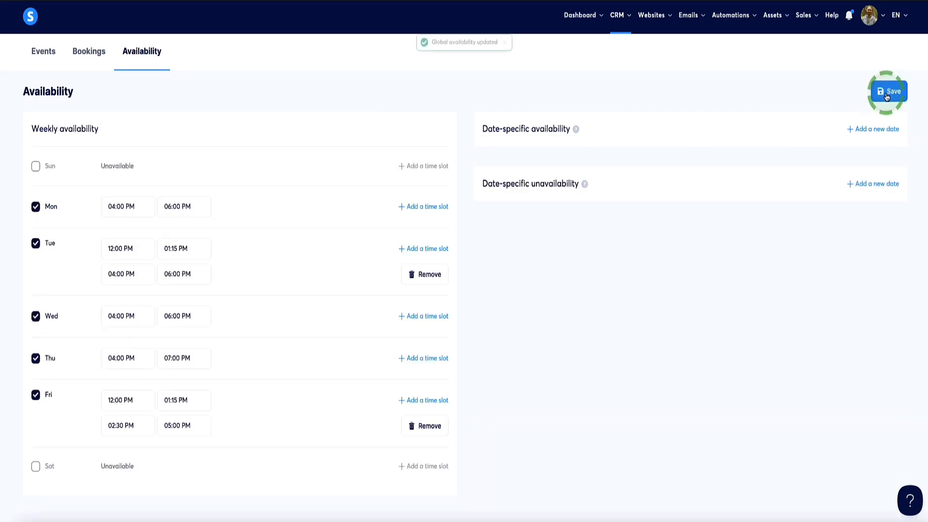
- Create a new calendar event, name it as a 1:1 call test and set its duration to 60 minutes
left_click(42, 60)
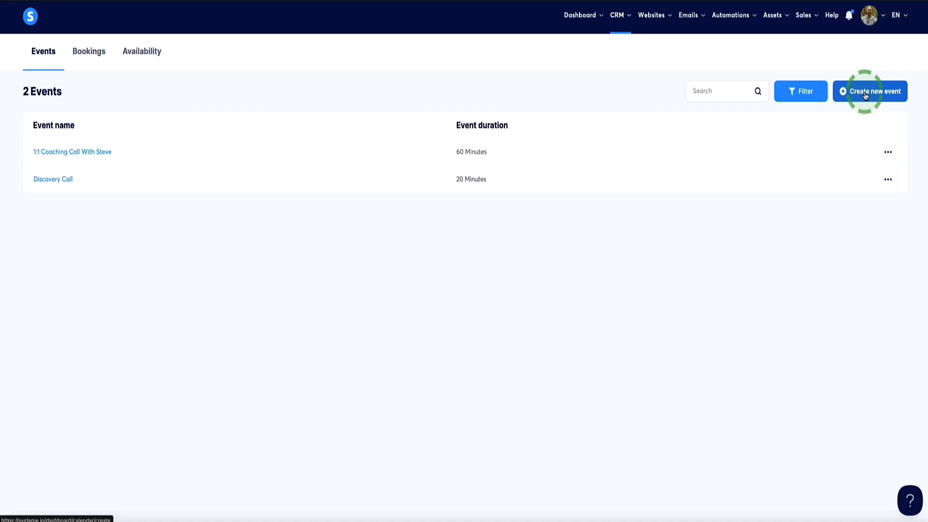
left_click(865, 95)
left_click(260, 135)
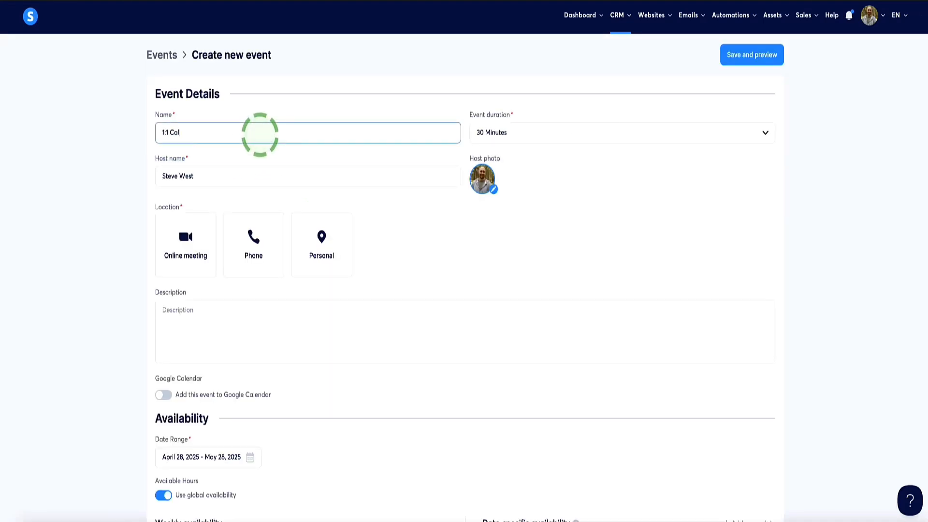
type("Test")
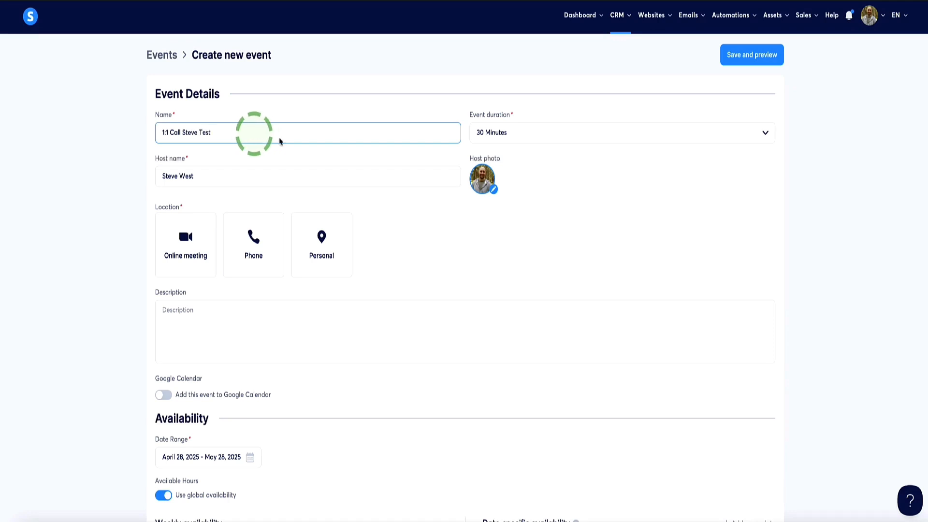
left_click(558, 132)
scroll(513, 235, "down", 2)
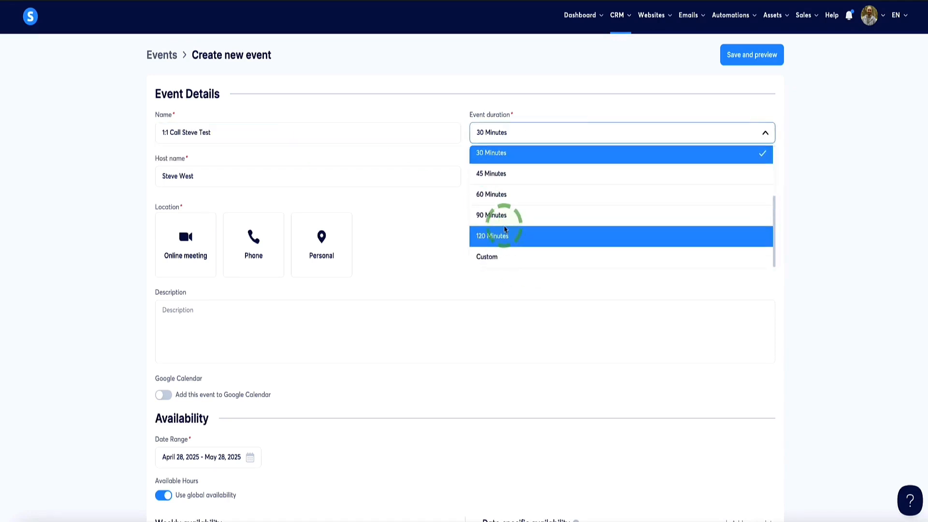
left_click(497, 194)
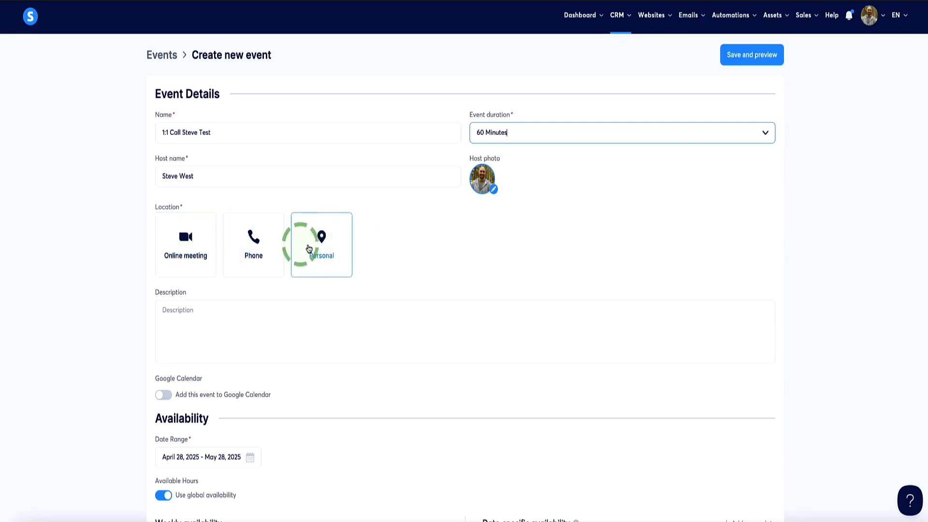
- Set the event's location to an online meeting using Zoom and save the choice
left_click(184, 243)
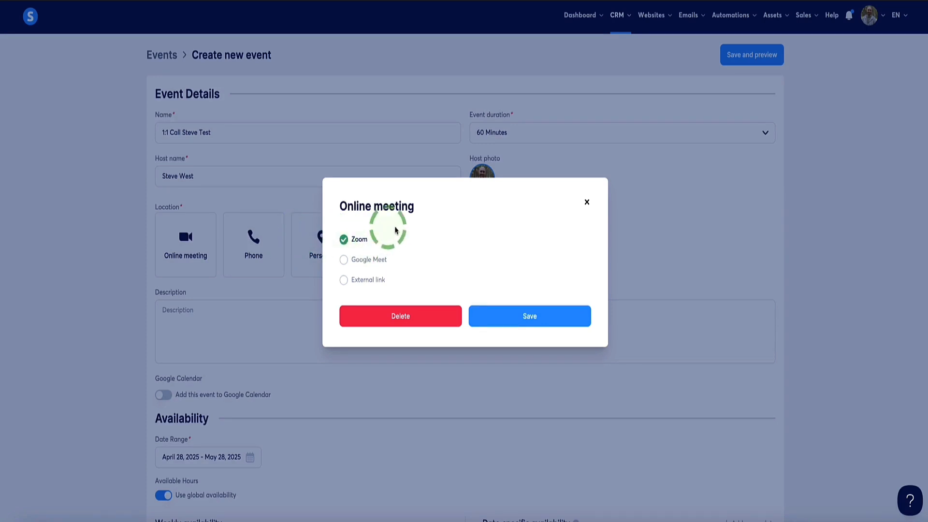
left_click(344, 262)
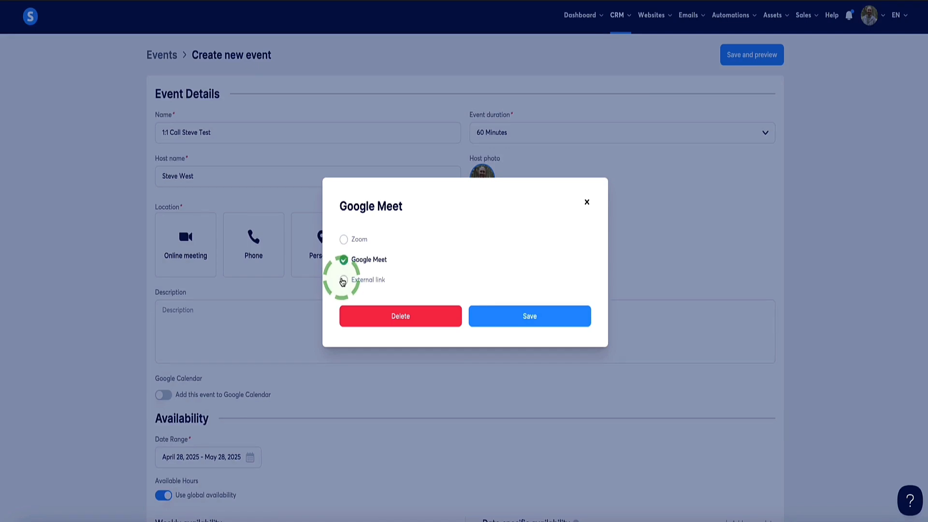
left_click(343, 280)
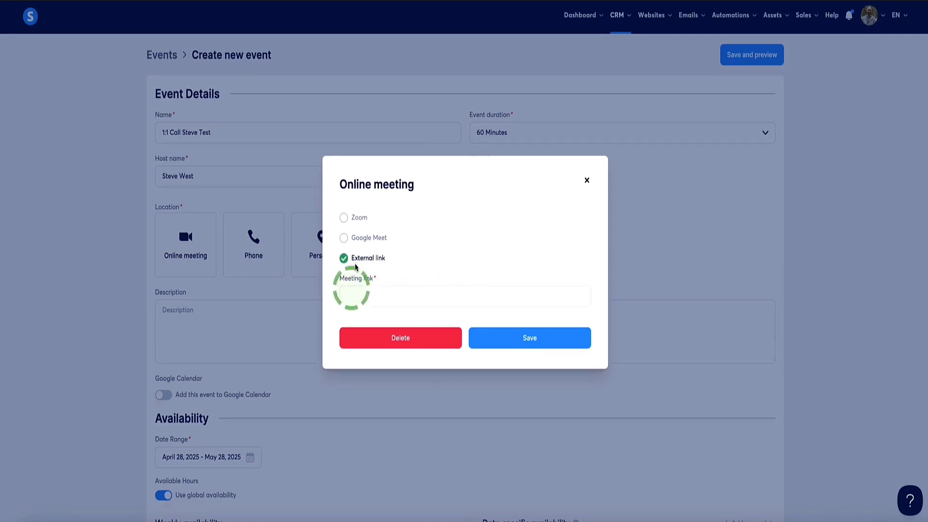
left_click(344, 218)
left_click(521, 312)
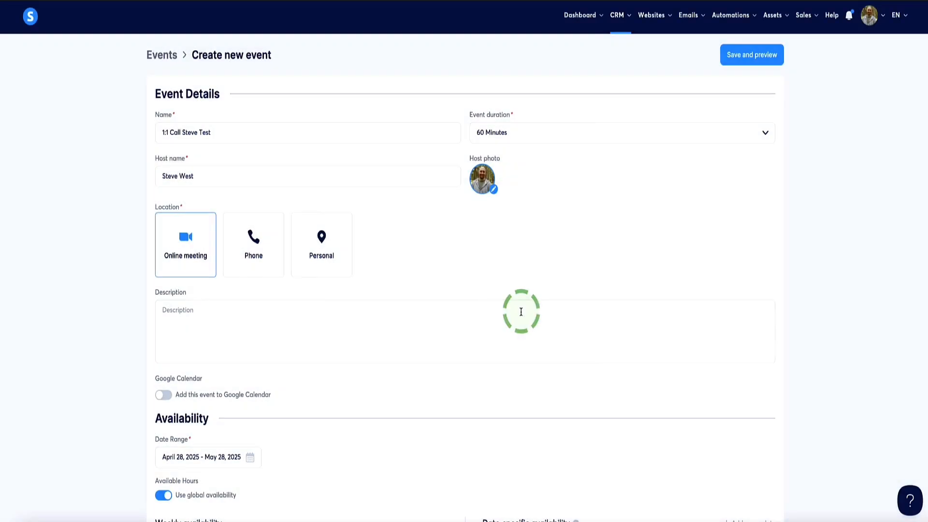
- Enter the placeholder text "wejhflsdhkfvds" as the event's description
left_click(187, 308)
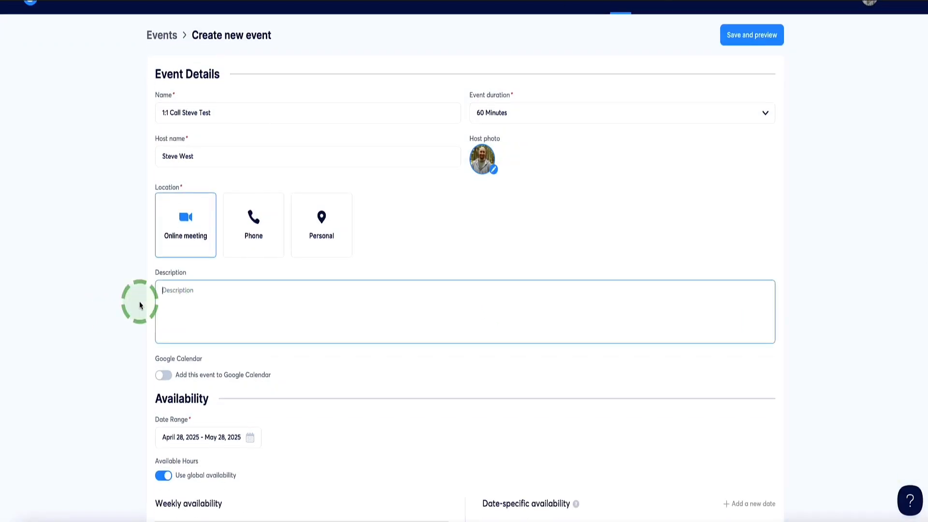
type("wejhflsdhkfvds")
- Enable adding the event to Google Calendar and choose ENUT Calendar as its calendar
scroll(116, 304, "down", 2)
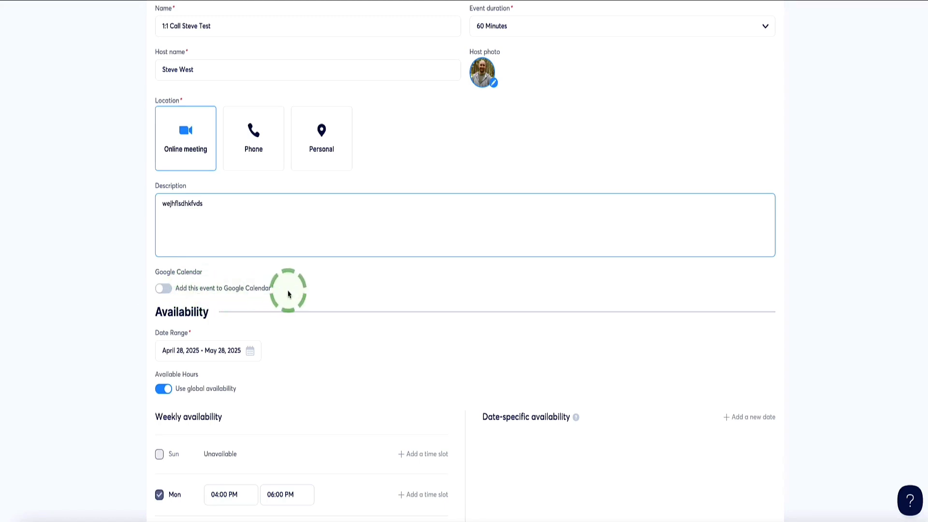
left_click(163, 290)
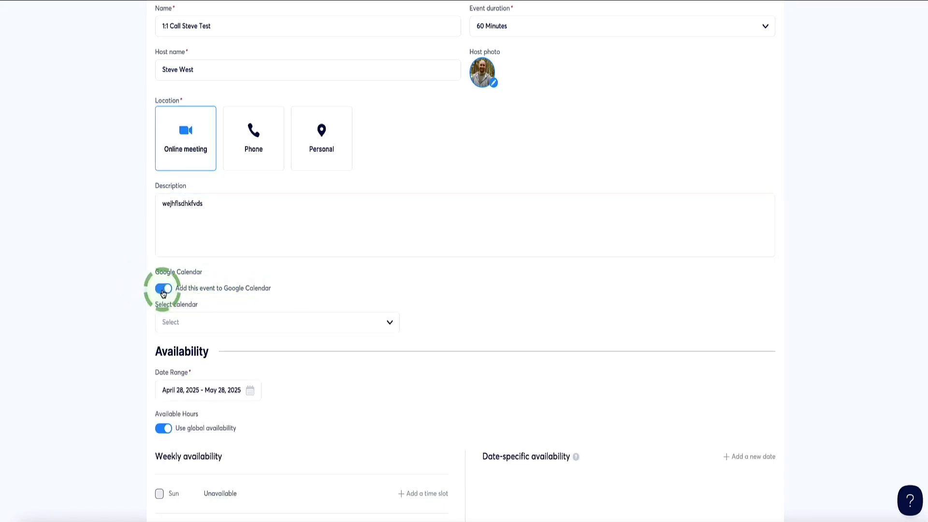
scroll(124, 266, "down", 1)
left_click(187, 265)
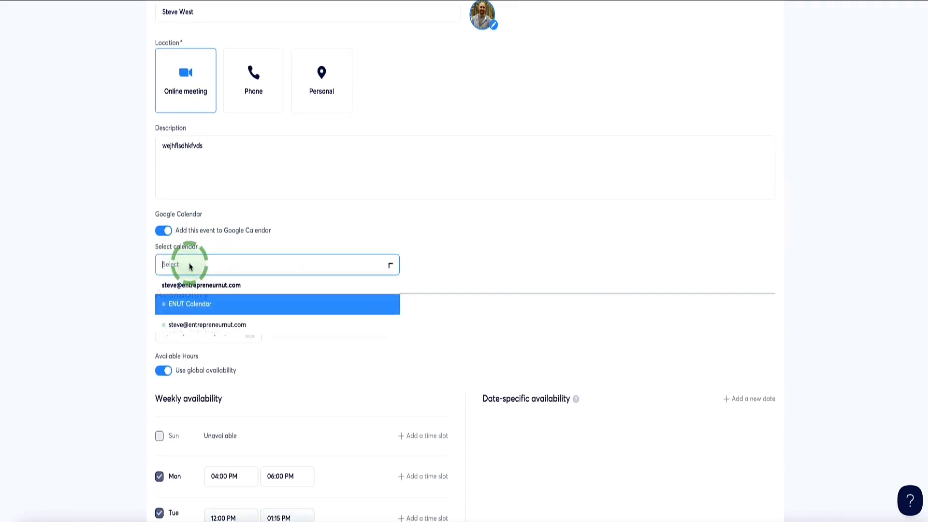
left_click(182, 311)
scroll(193, 232, "down", 3)
scroll(160, 211, "up", 6)
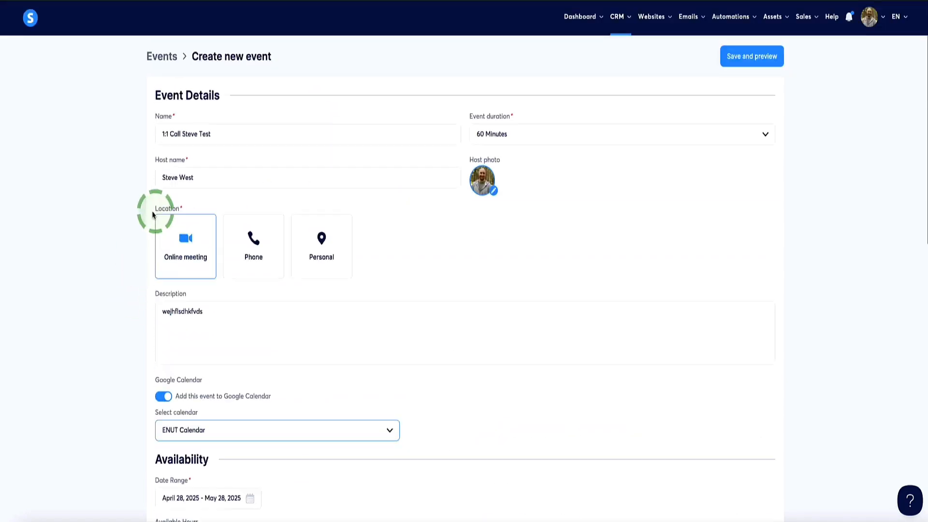
scroll(169, 138, "down", 7)
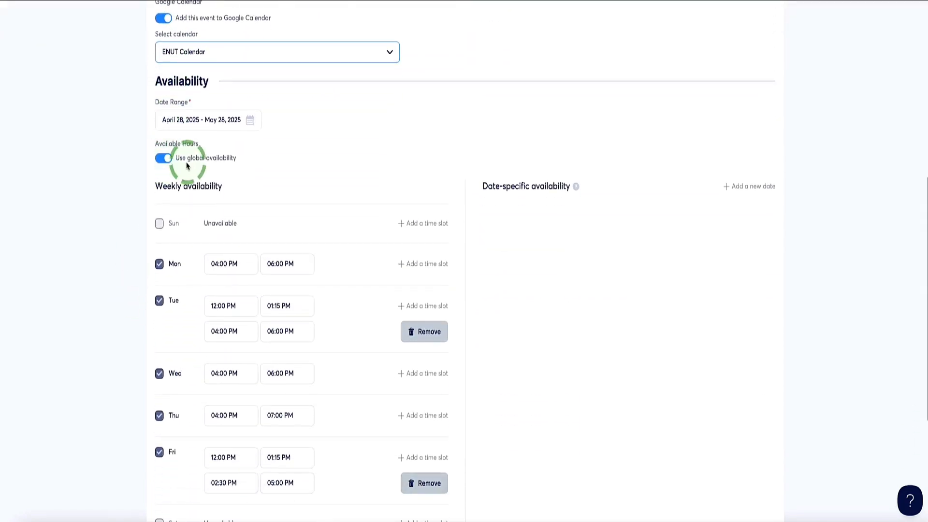
scroll(188, 165, "down", 1)
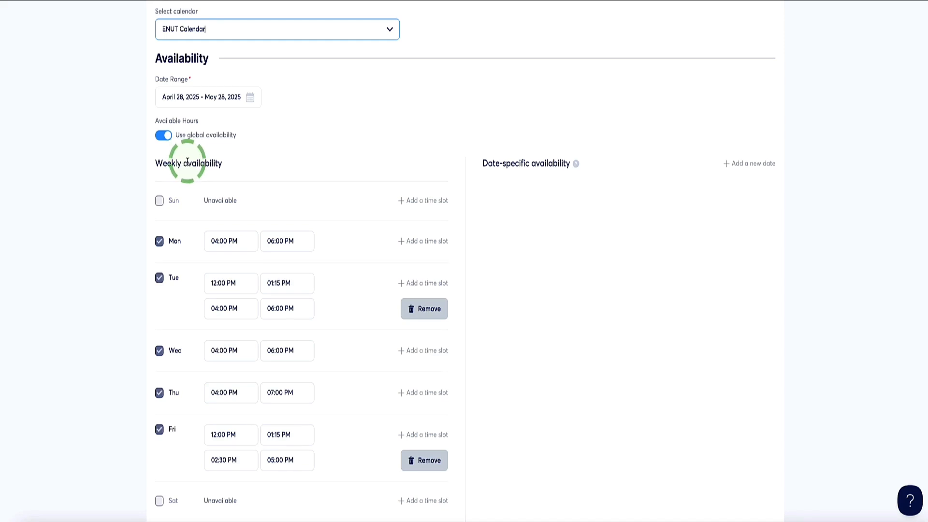
left_click(163, 136)
left_click(163, 135)
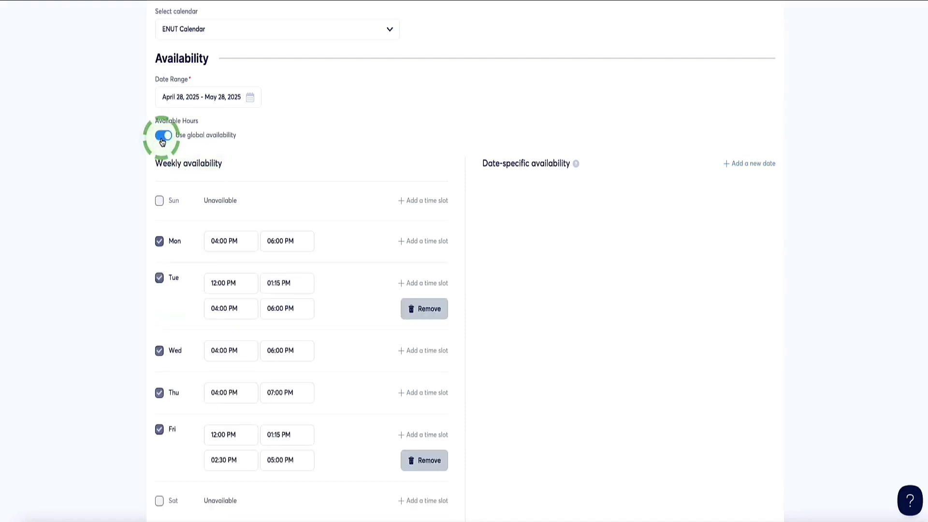
scroll(289, 214, "down", 1)
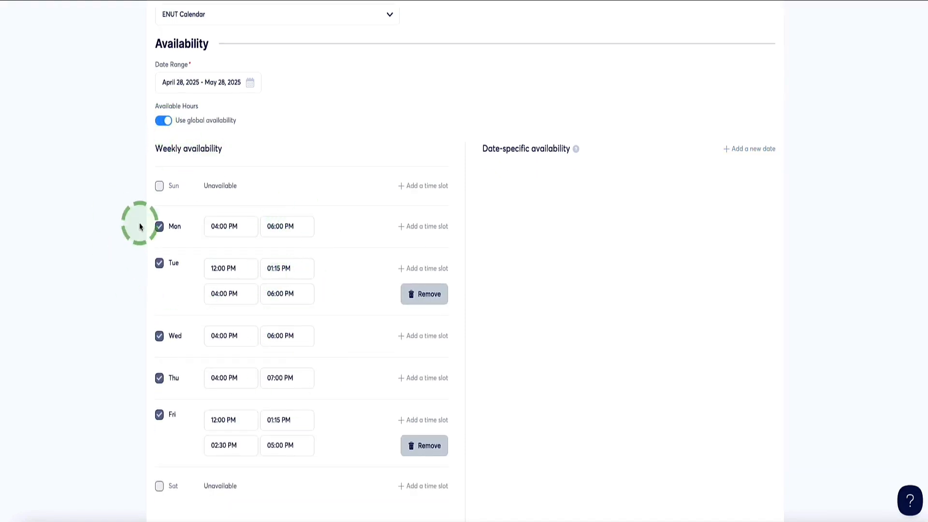
left_click(164, 122)
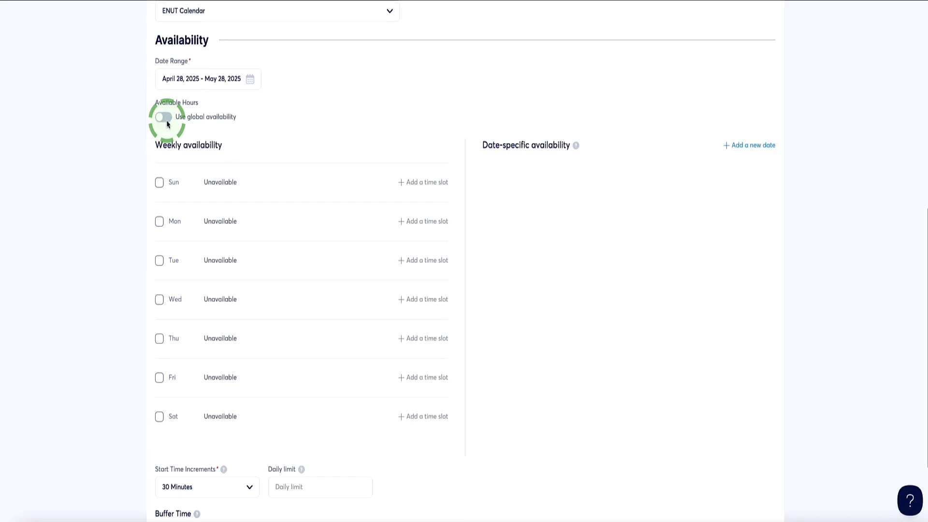
left_click(159, 267)
left_click(245, 261)
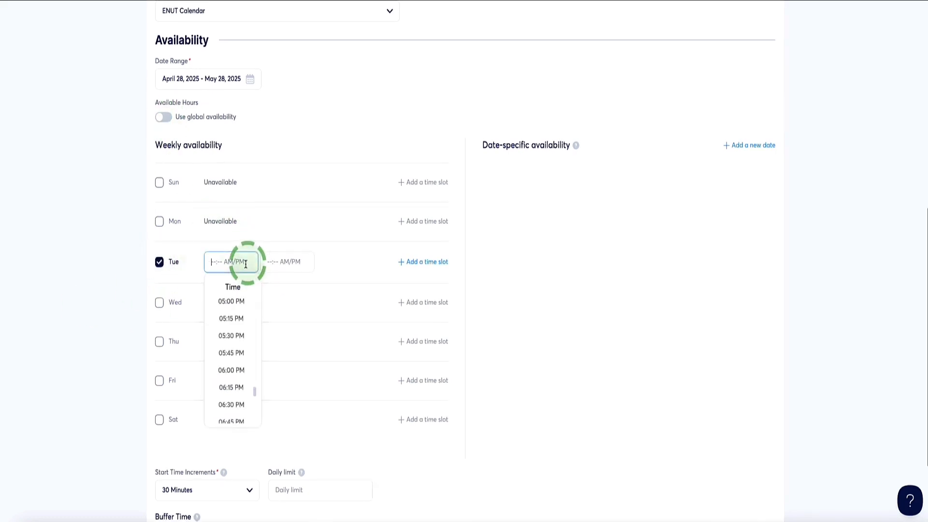
left_click(285, 263)
left_click(156, 143)
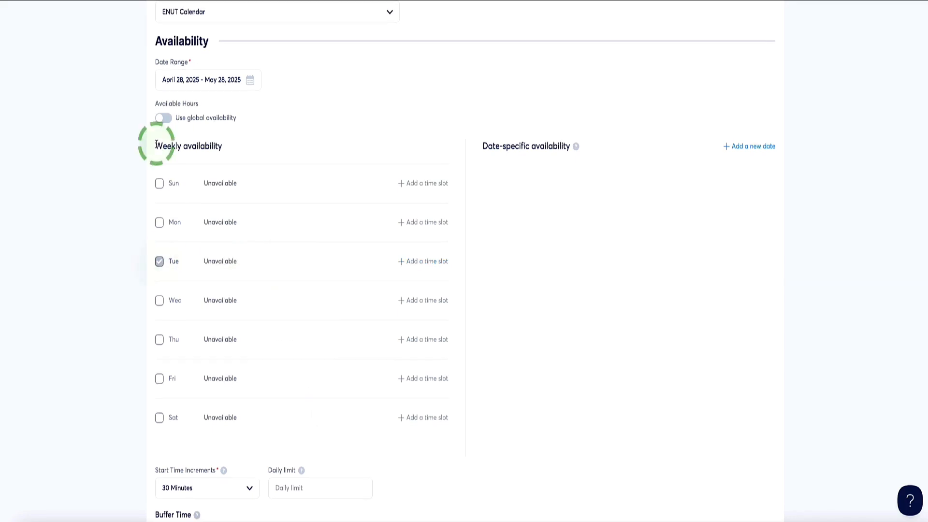
left_click(163, 118)
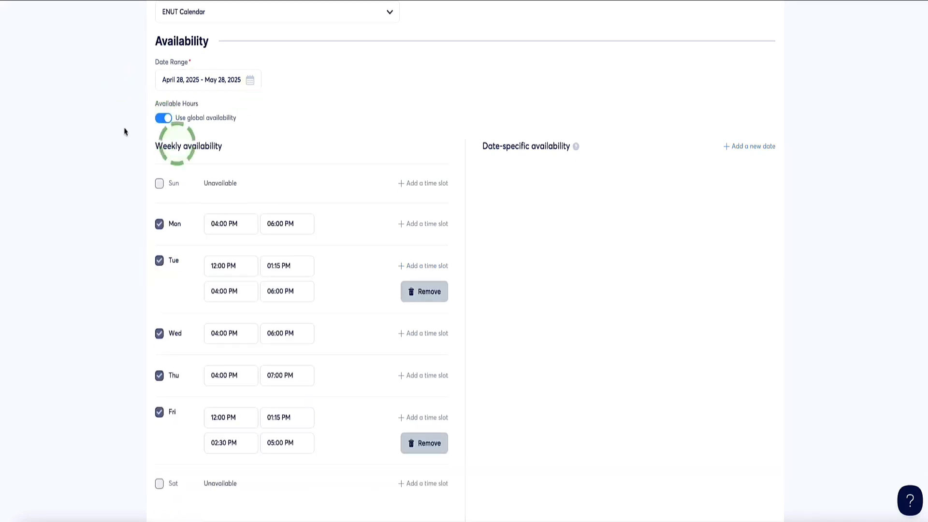
- Review the start time increment options and set the event's daily booking limit to 3
scroll(196, 124, "down", 4)
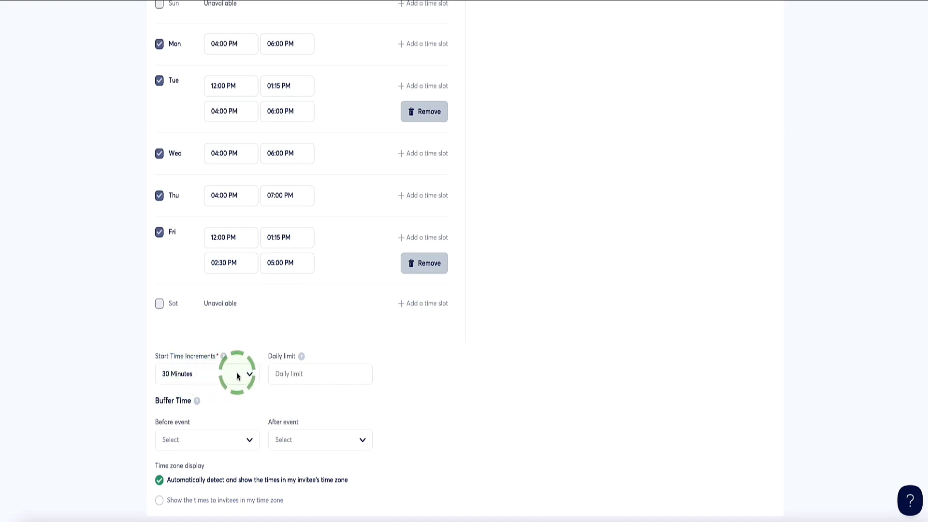
left_click(249, 376)
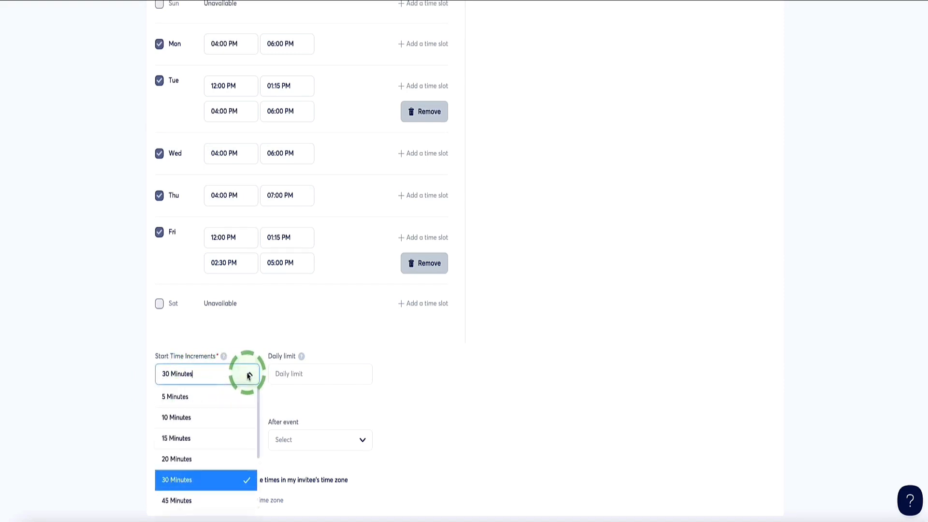
left_click(250, 376)
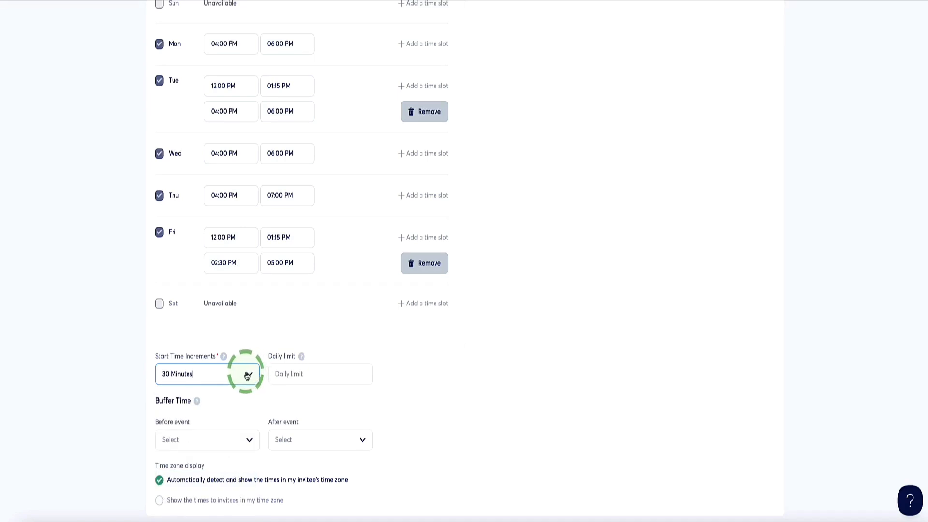
left_click(286, 374)
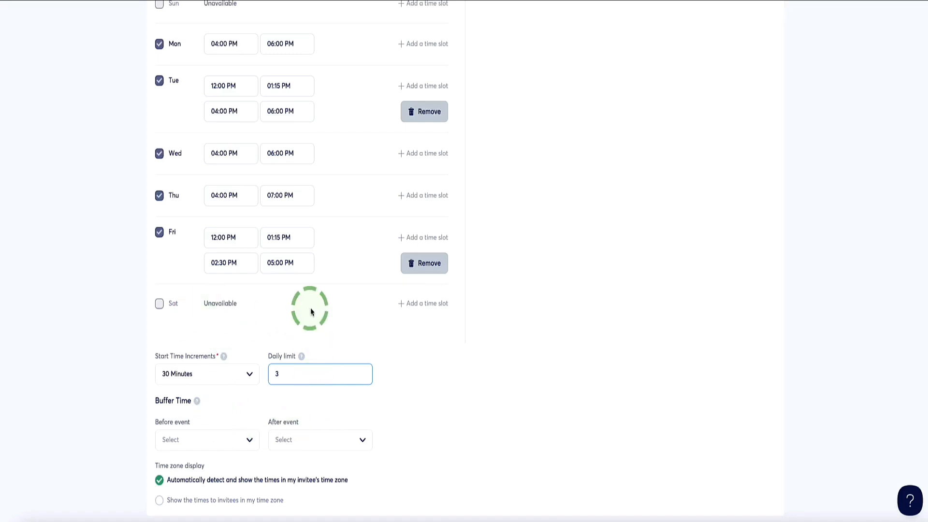
- Set the event's buffer time to 10 minutes before and 10 minutes after
scroll(220, 416, "down", 1)
scroll(219, 415, "up", 1)
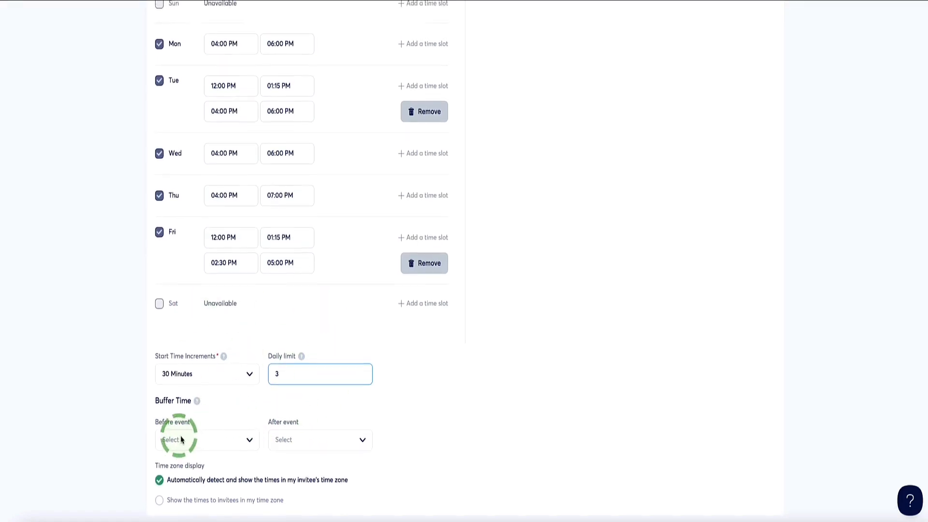
left_click(248, 441)
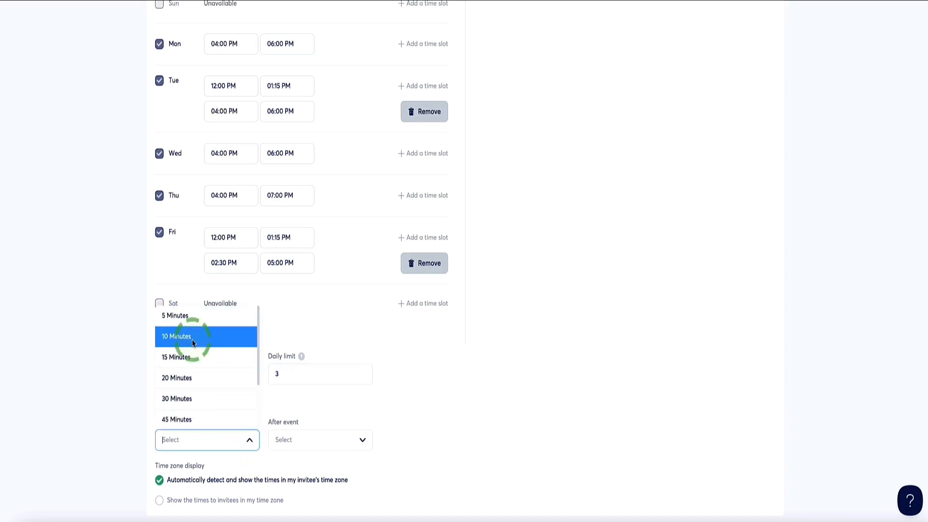
left_click(176, 338)
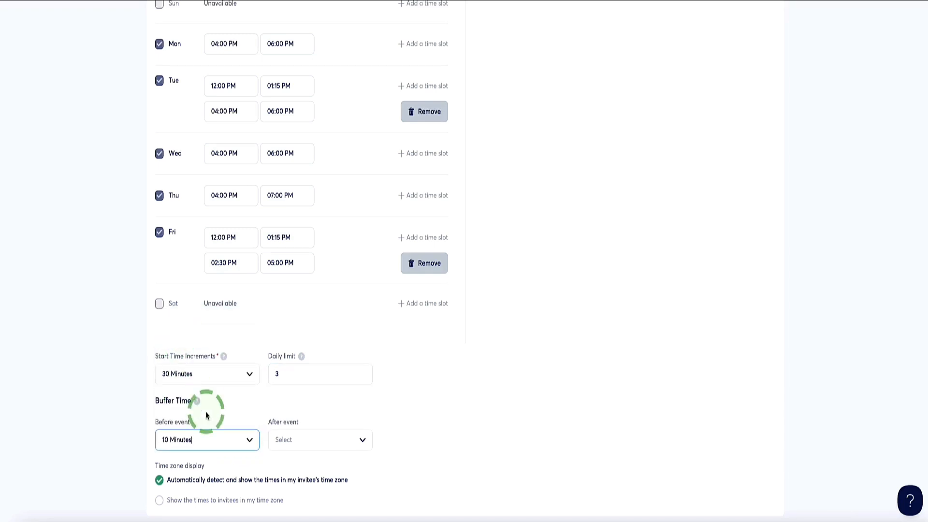
left_click(291, 441)
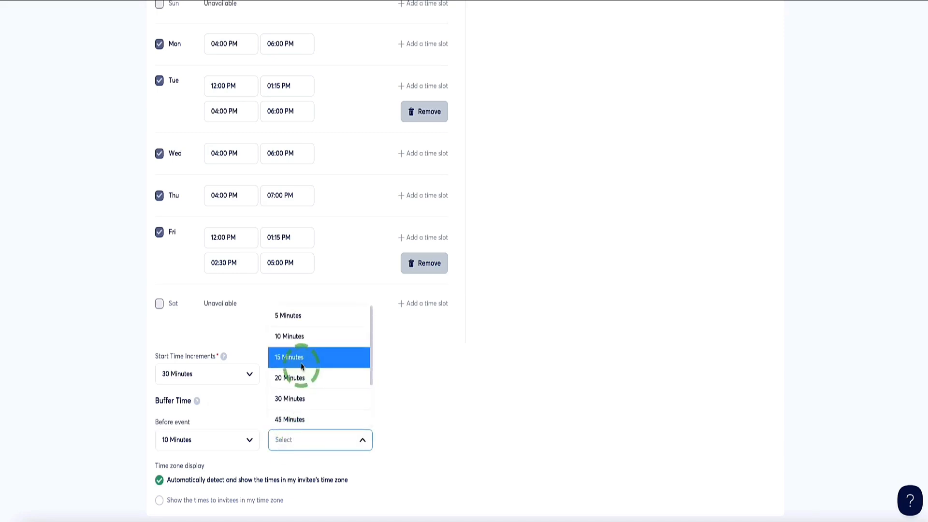
left_click(295, 337)
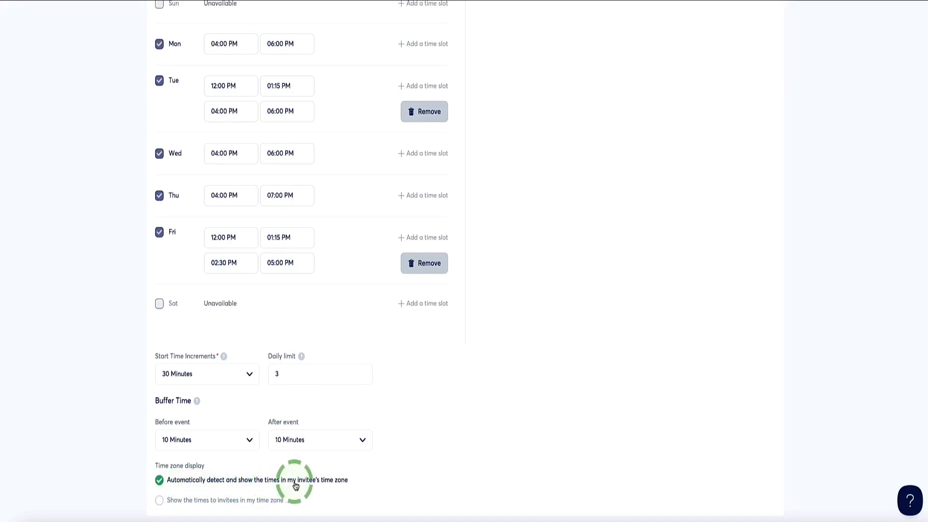
- Save the event and check the bookable times for April 29 and April 30 in its preview
scroll(402, 493, "up", 15)
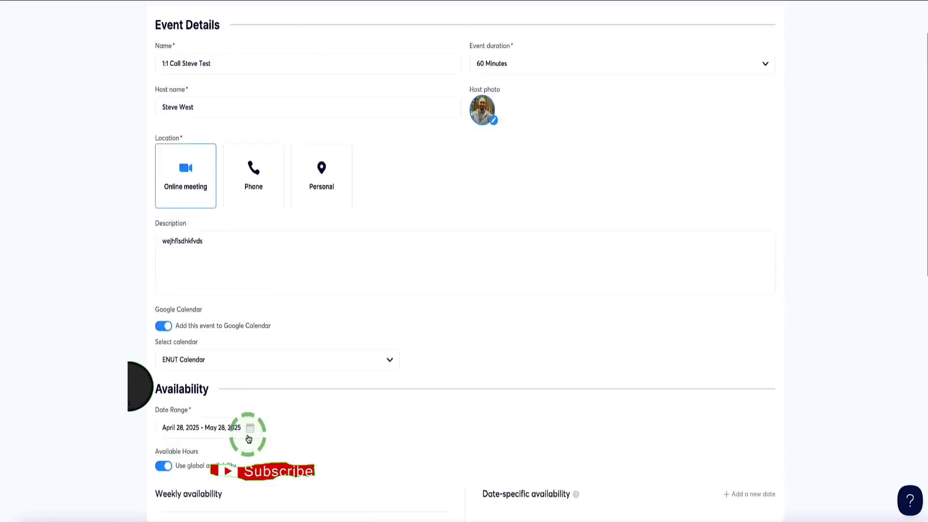
left_click(744, 56)
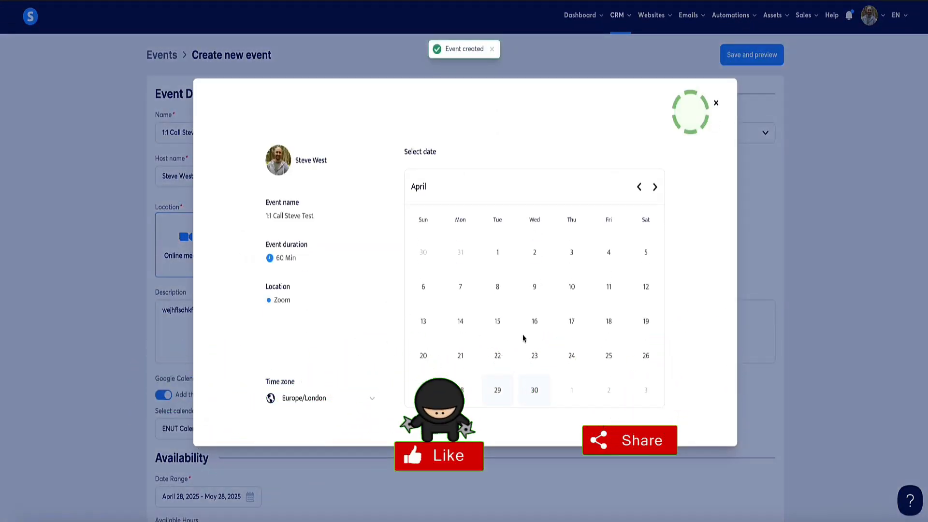
left_click(498, 390)
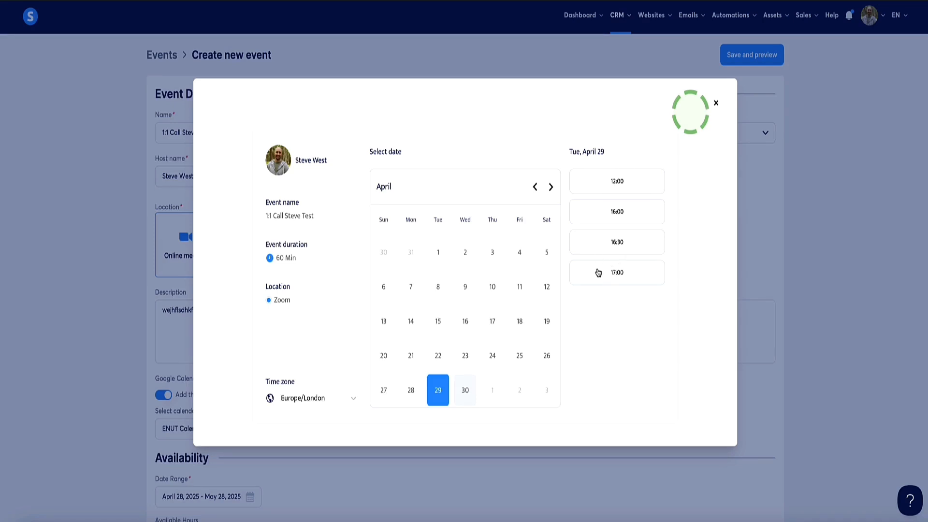
left_click(468, 386)
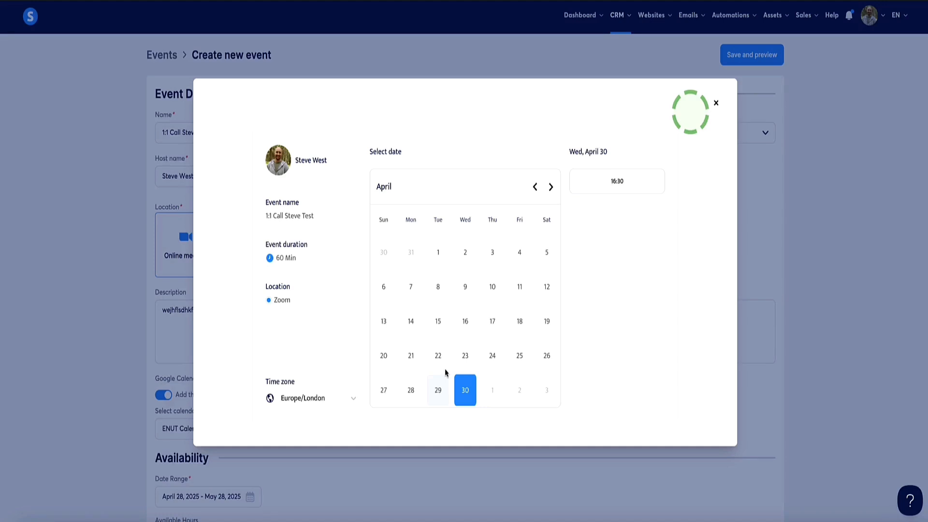
left_click(432, 393)
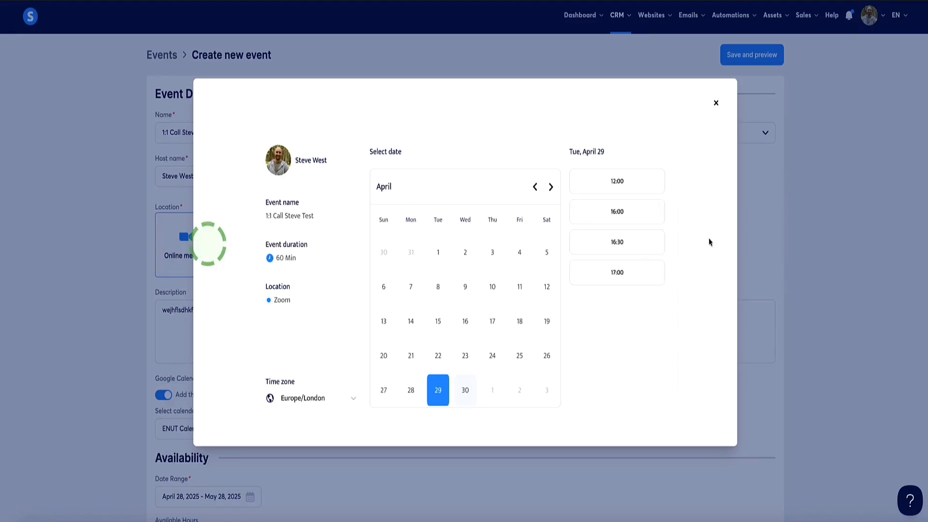
left_click(715, 102)
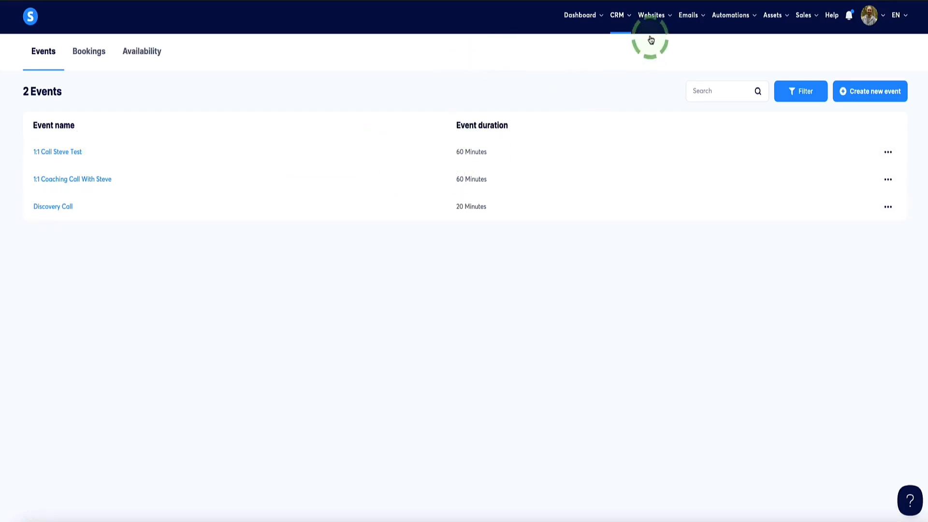
- Go to the sales funnels, show more funnels per page and open "Test sales funnel (DEMO)"
mouse_move(652, 23)
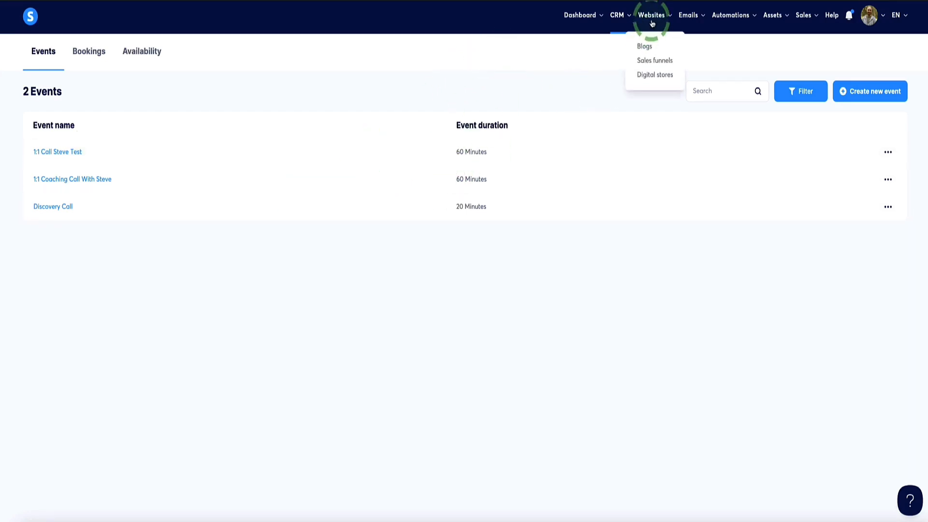
left_click(647, 62)
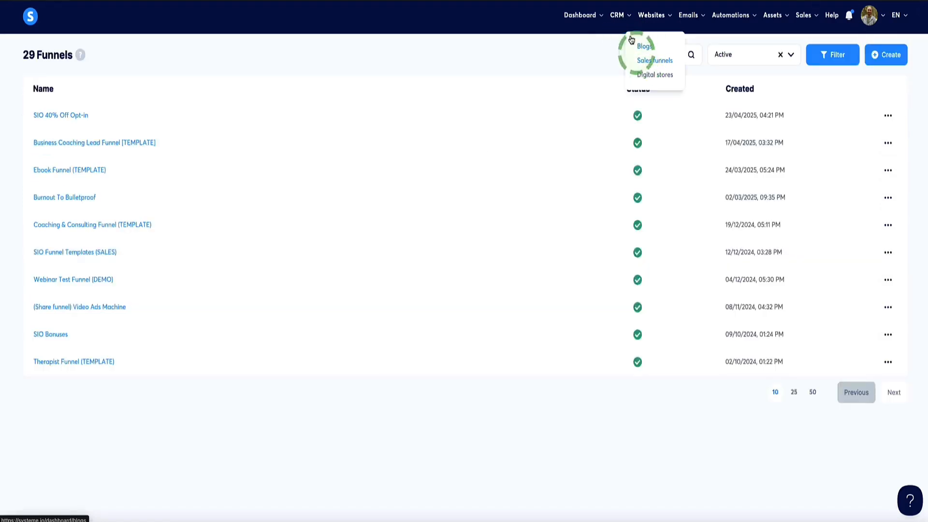
left_click(812, 392)
scroll(213, 218, "down", 5)
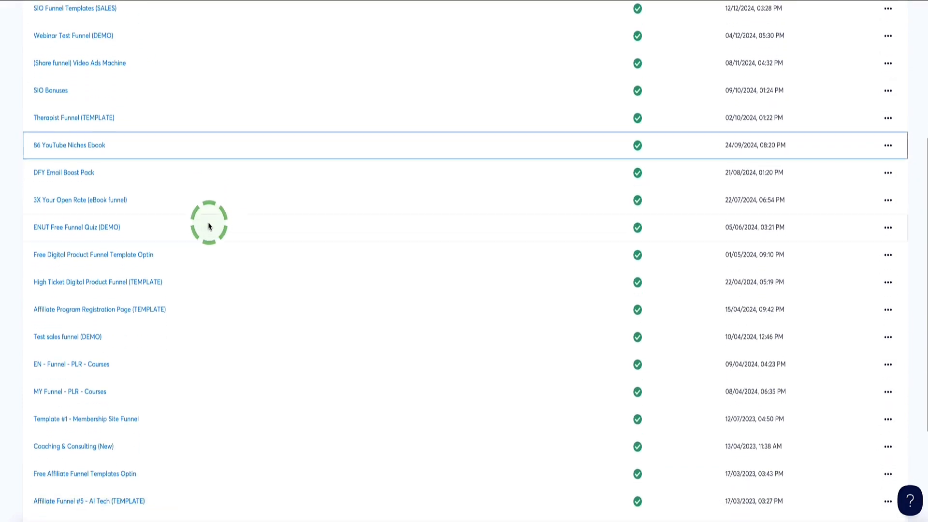
left_click(63, 341)
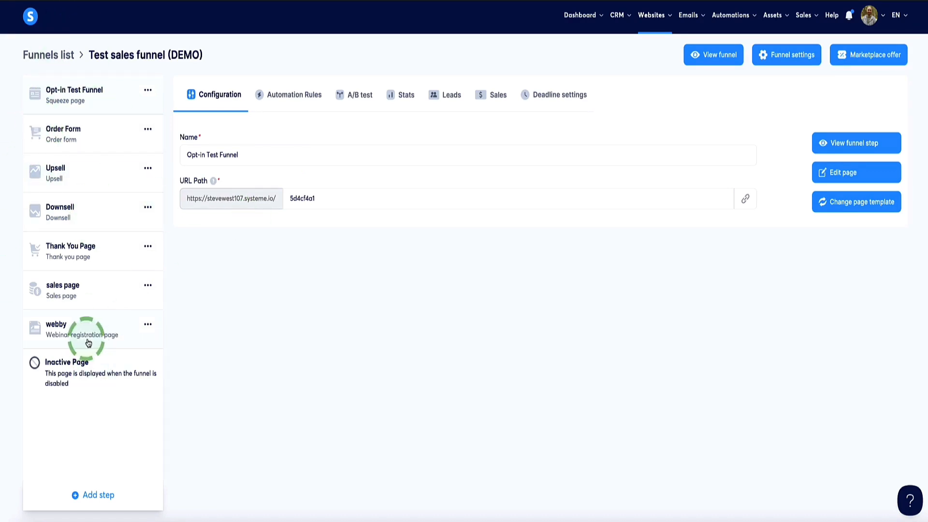
- Add a template-based funnel step named "Calendar" of type Squeeze page and save it
left_click(98, 498)
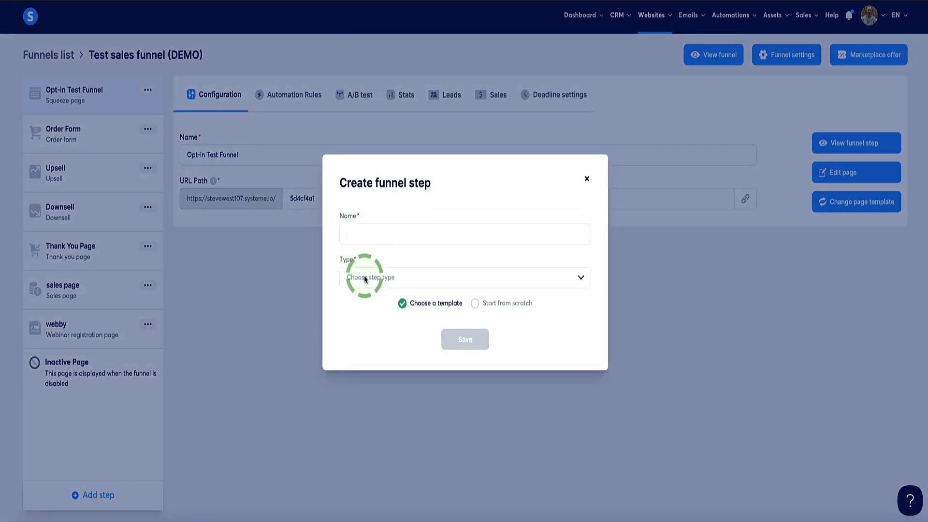
left_click(376, 235)
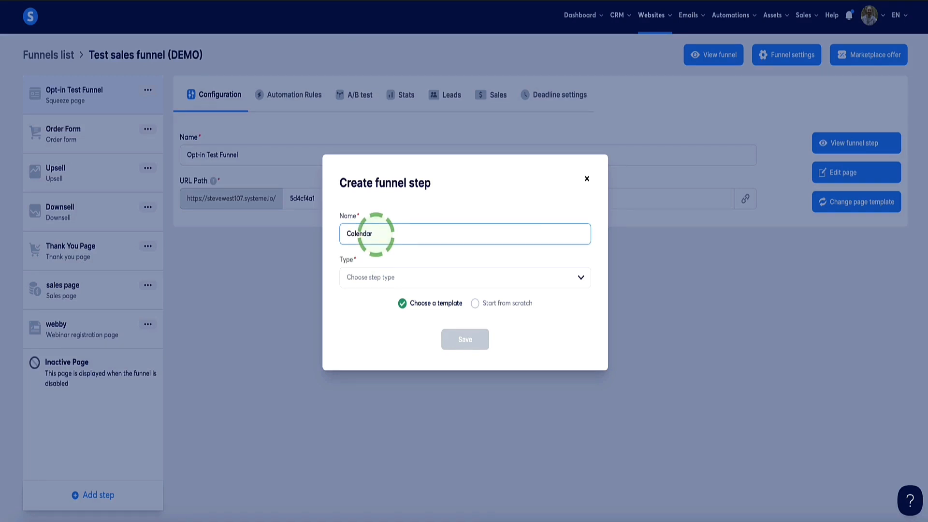
left_click(375, 278)
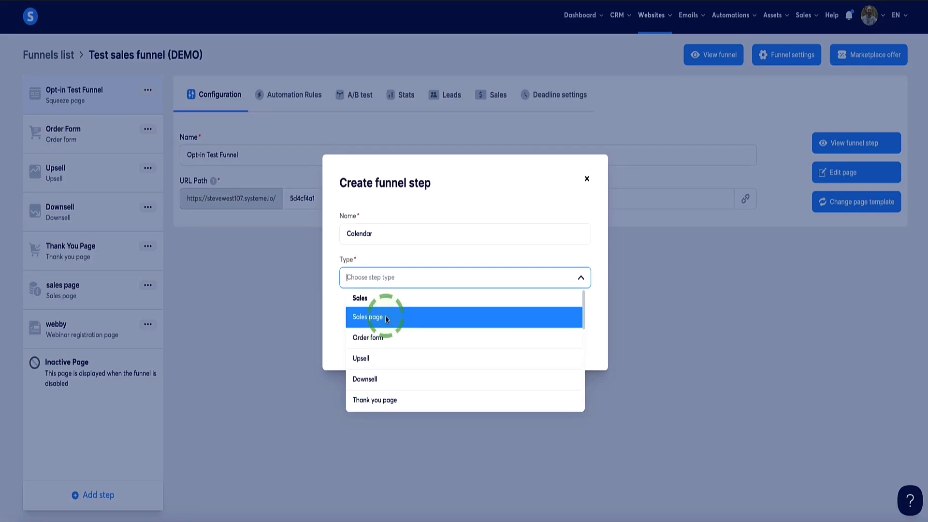
scroll(386, 319, "down", 3)
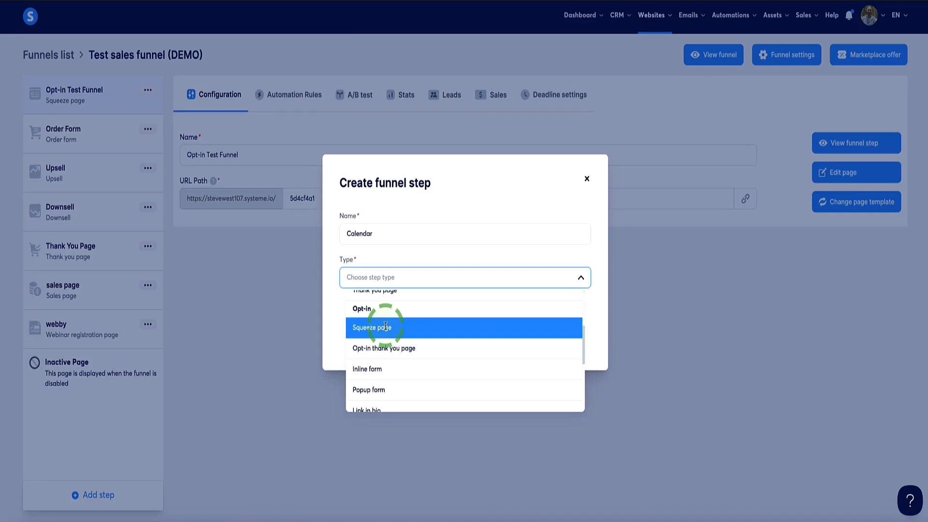
left_click(385, 327)
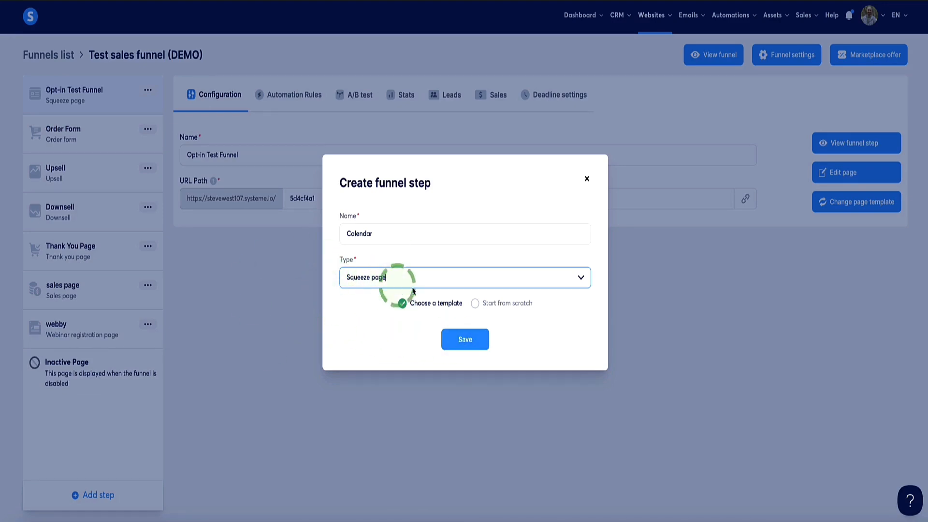
left_click(467, 343)
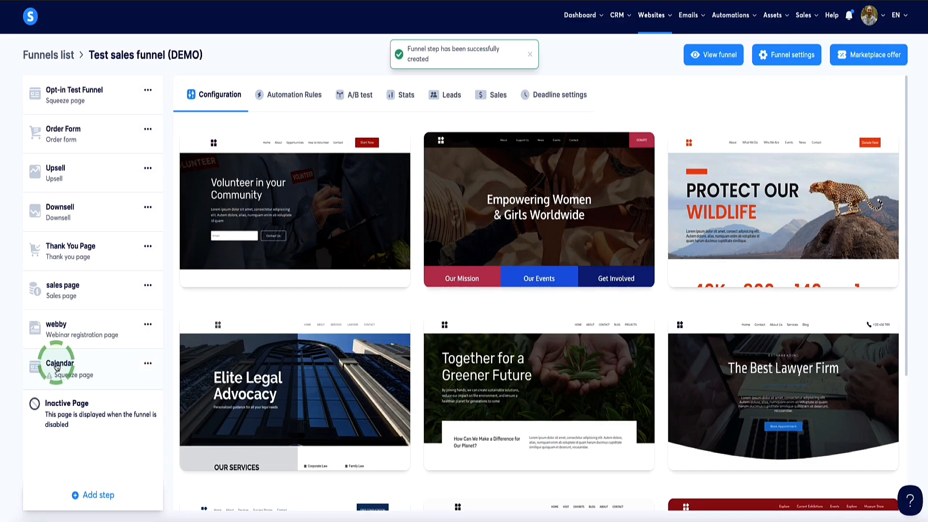
- Show 30 templates per page and select the "Complete B2B SaaS training cohorts" template for the Calendar step
scroll(332, 321, "down", 5)
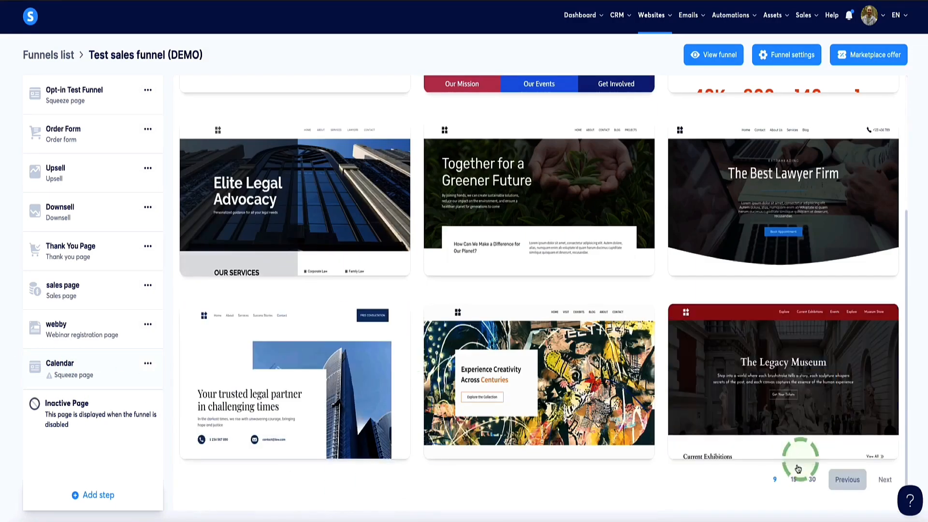
left_click(812, 477)
scroll(321, 311, "down", 10)
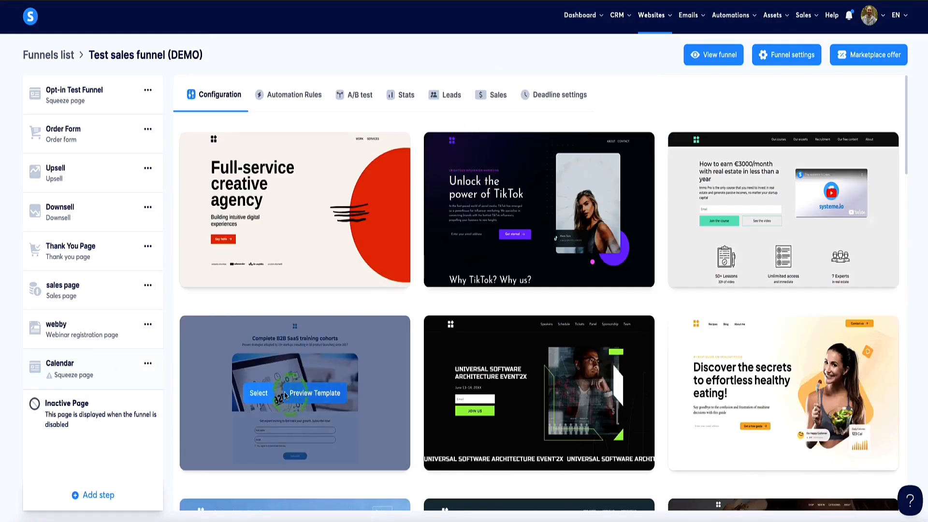
left_click(257, 398)
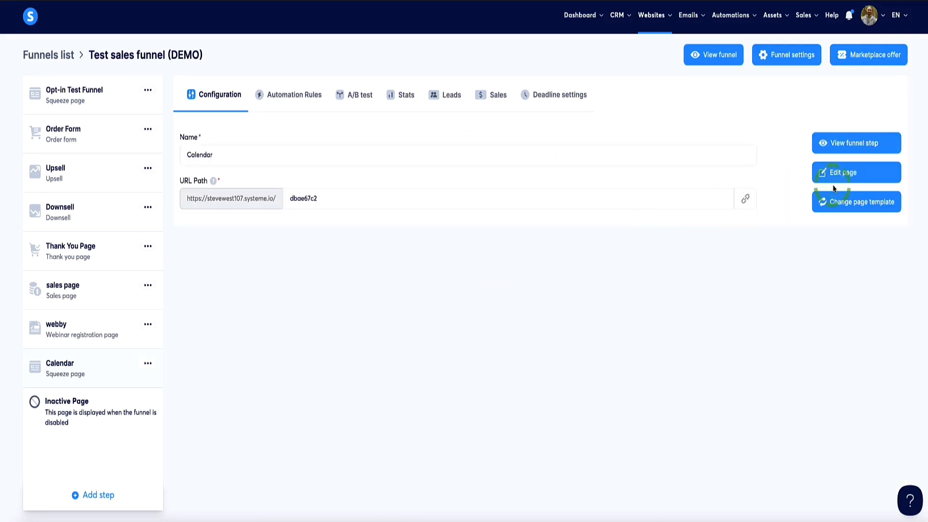
- Open the Calendar step's page for editing and delete the First name field and the "Get expert training" text
left_click(841, 175)
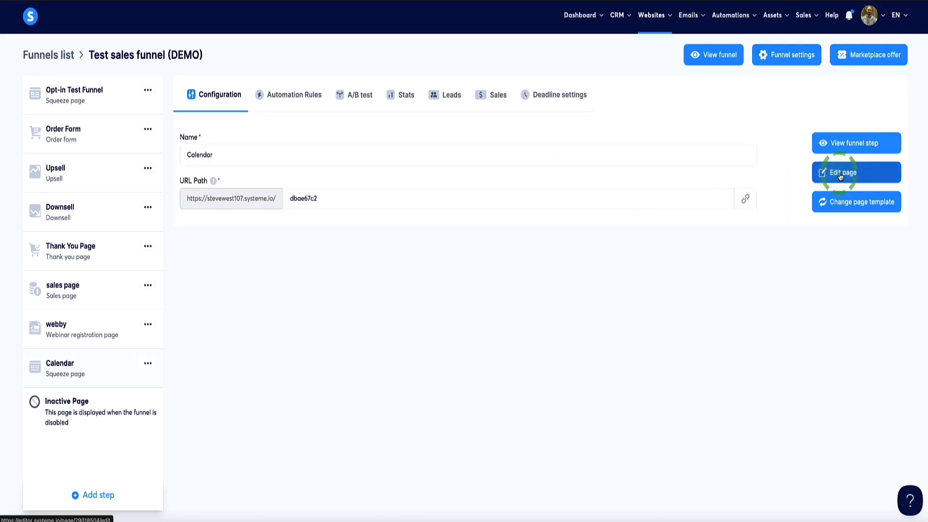
scroll(648, 372, "down", 3)
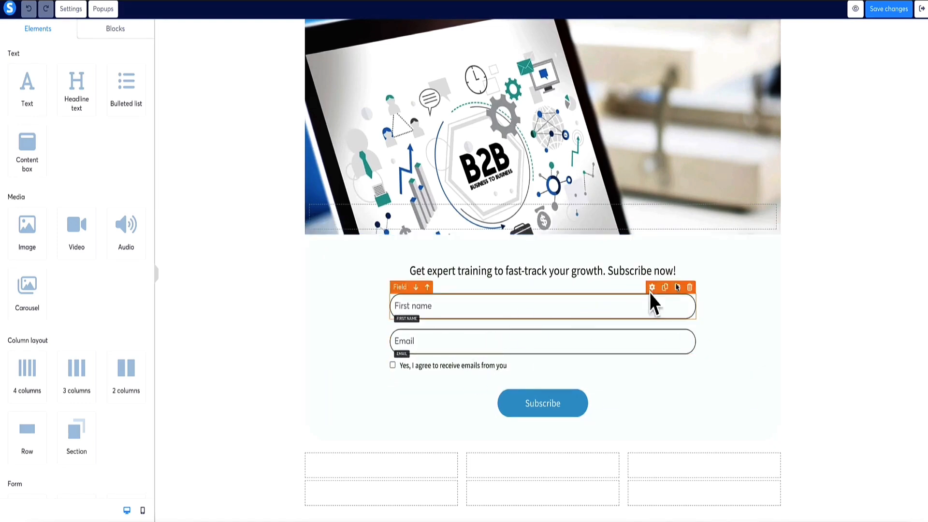
left_click(689, 287)
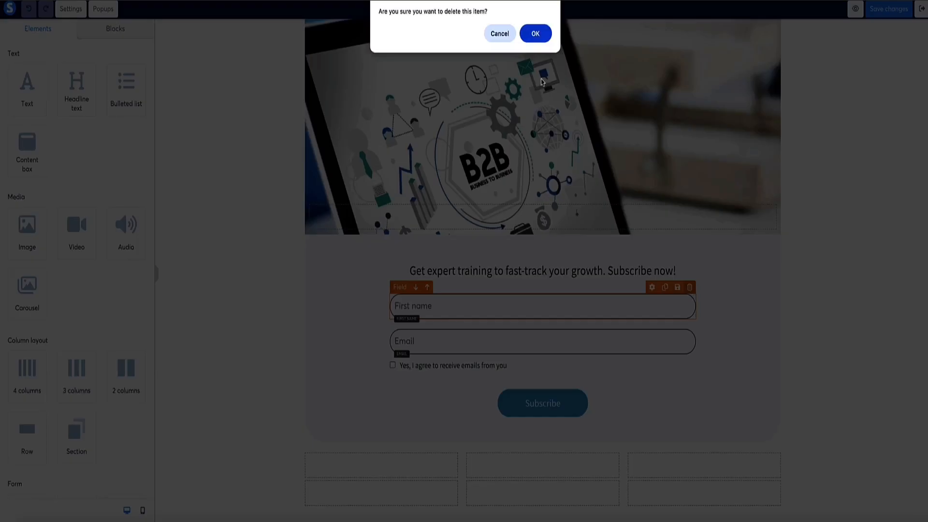
left_click(535, 34)
left_click(752, 256)
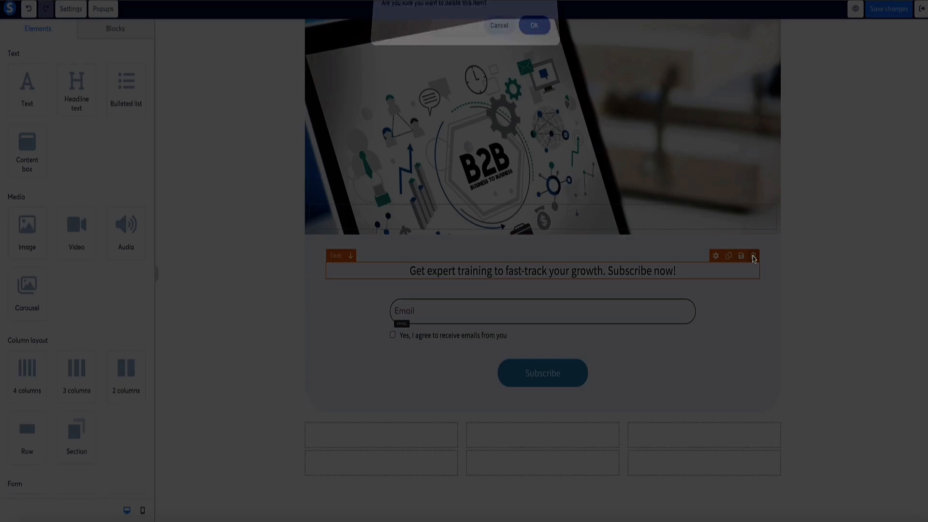
left_click(533, 34)
- Delete the Email field, the Subscribe button and the email consent checkbox below the B2B image
left_click(689, 264)
left_click(534, 33)
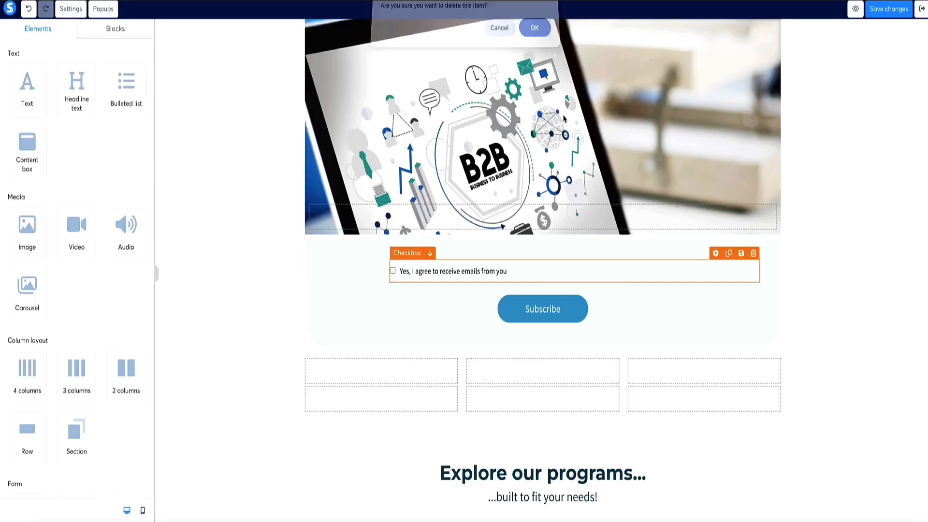
left_click(752, 288)
left_click(535, 34)
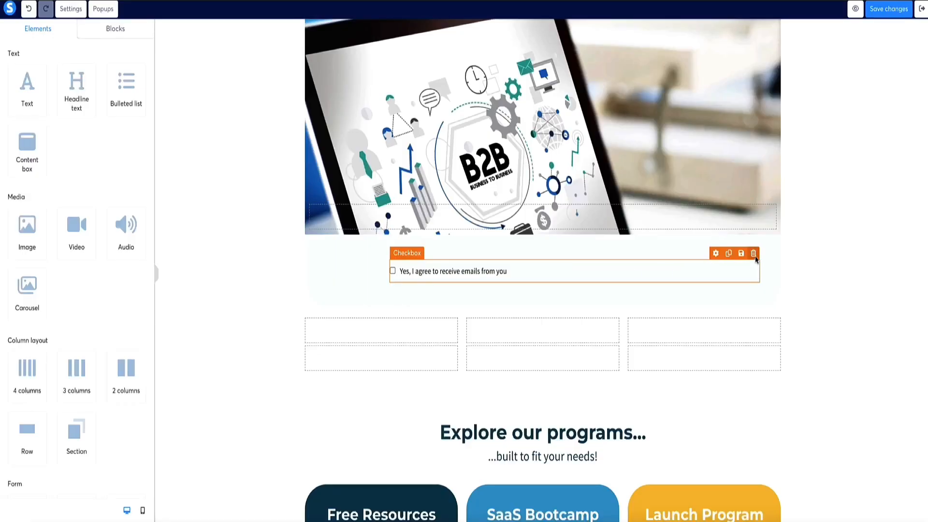
left_click(753, 254)
left_click(535, 34)
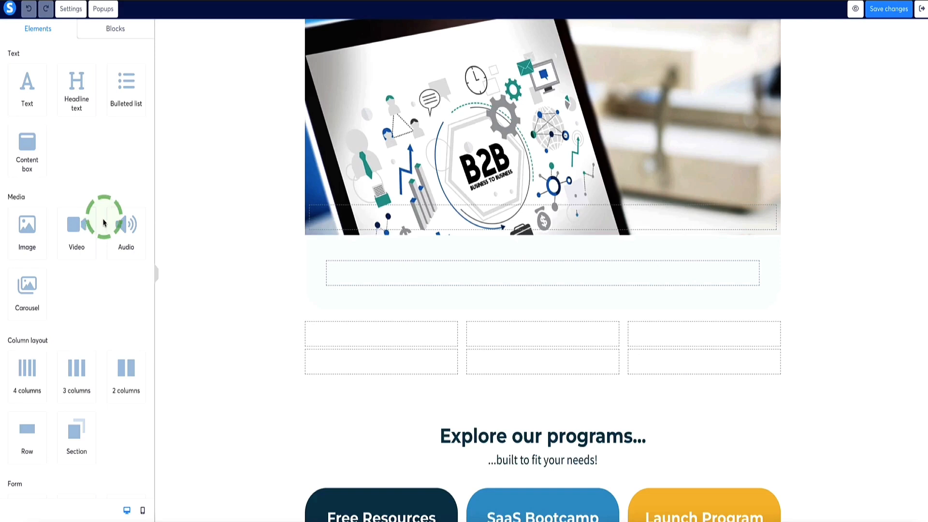
- Add a Calendar element to the emptied row below the B2B image
scroll(88, 143, "down", 6)
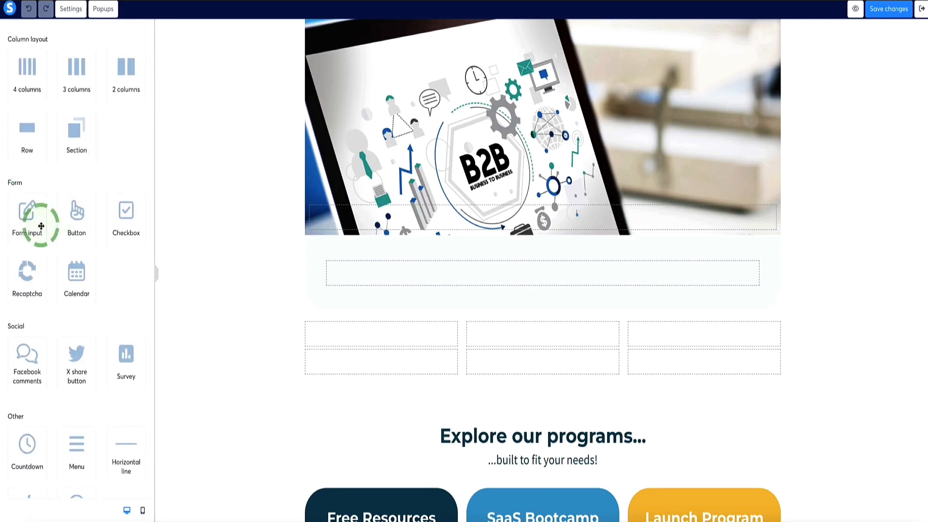
scroll(36, 259, "down", 1)
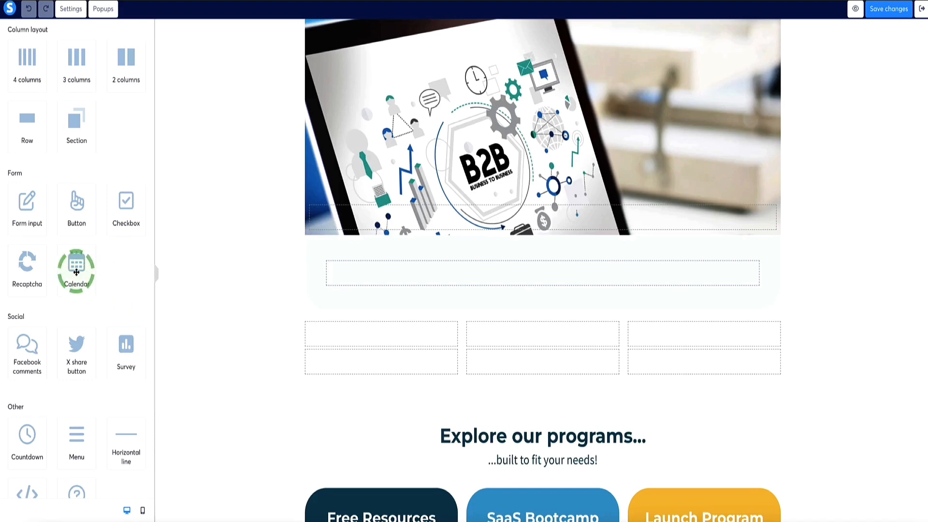
left_click_drag(78, 267, 413, 273)
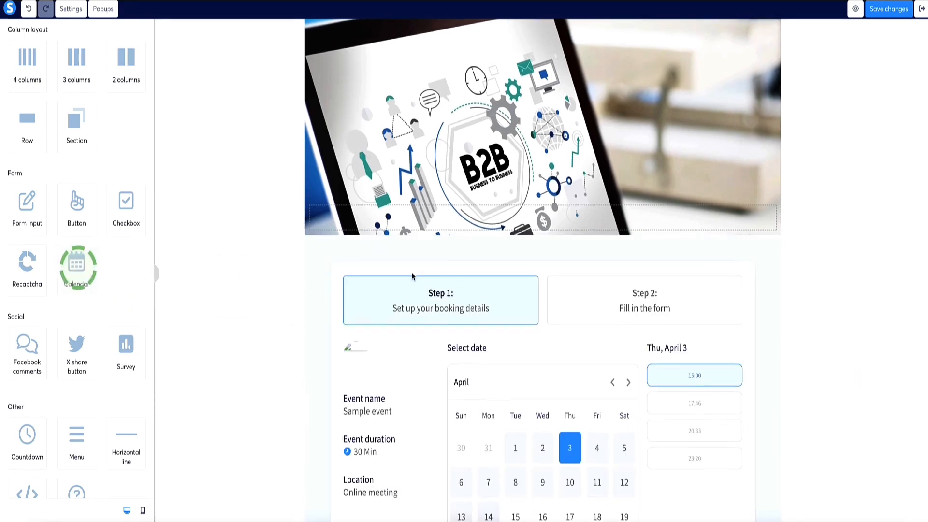
- Assign the 1:1 test call event to the new calendar element
scroll(435, 280, "down", 2)
scroll(378, 310, "down", 1)
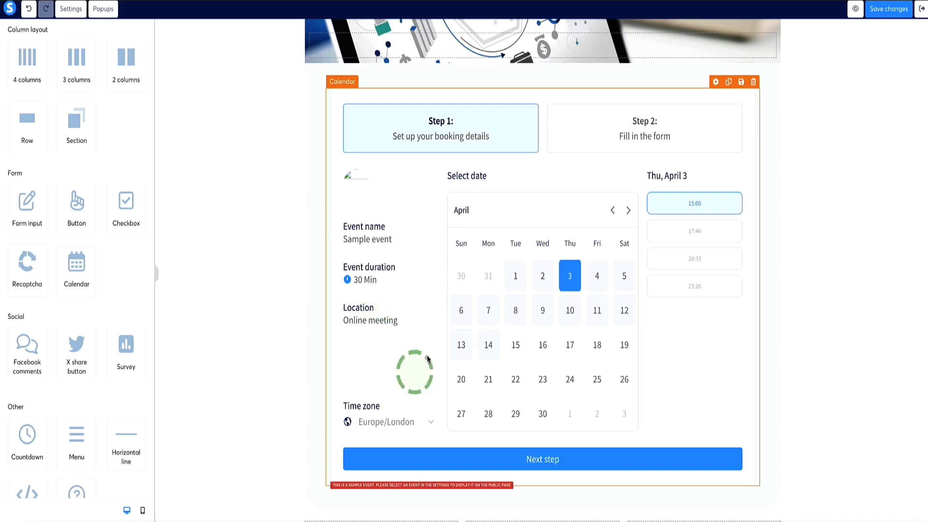
left_click(393, 193)
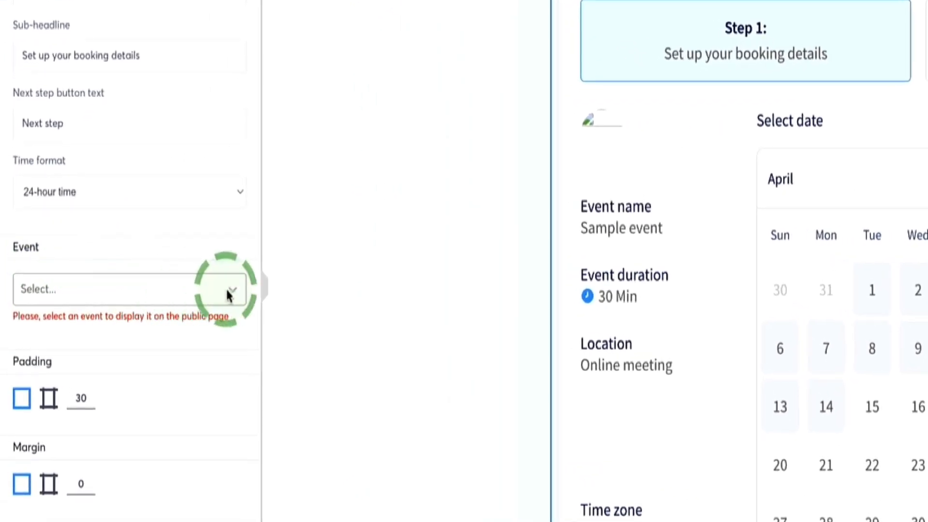
left_click(229, 292)
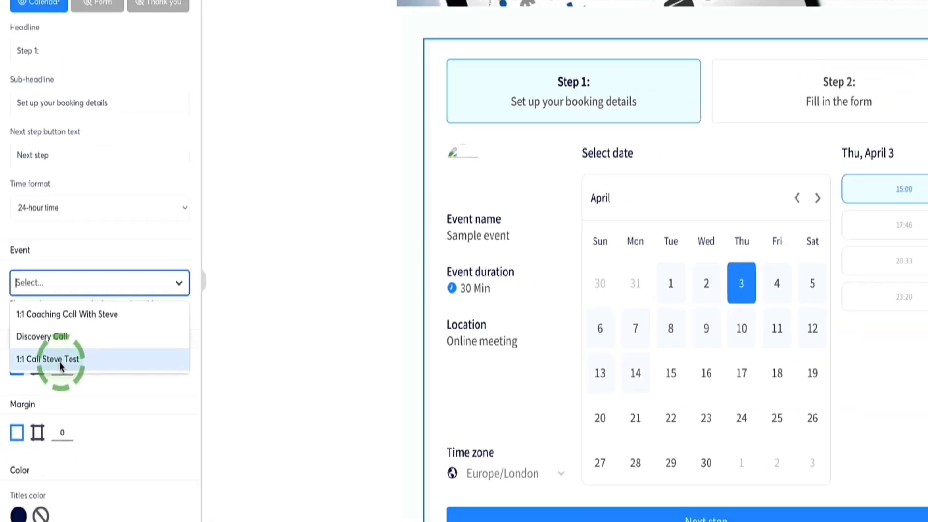
left_click(73, 392)
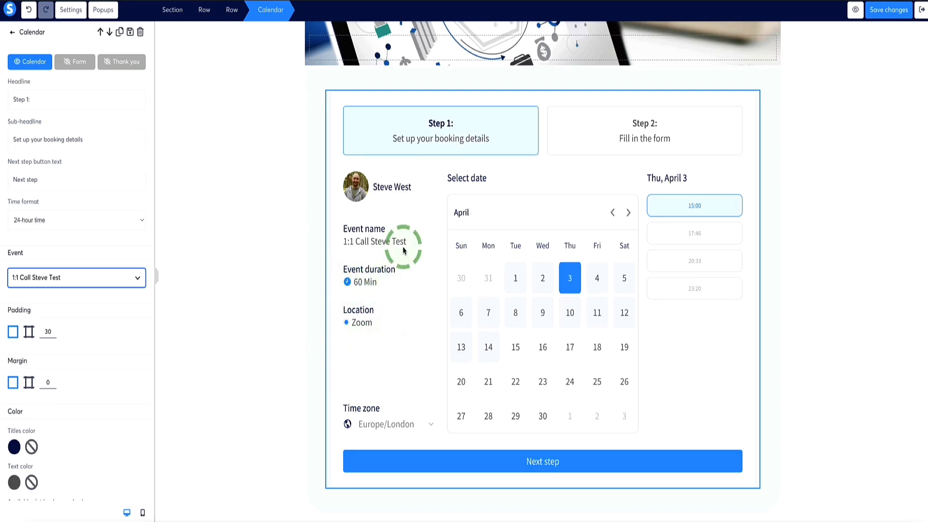
- Set the calendar's selected slot background color to the saved green
scroll(24, 194, "down", 4)
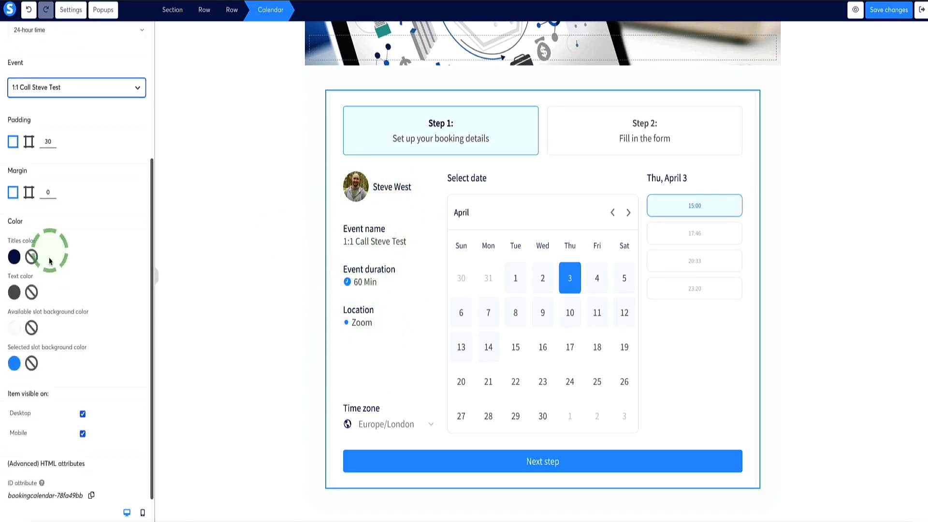
left_click(14, 363)
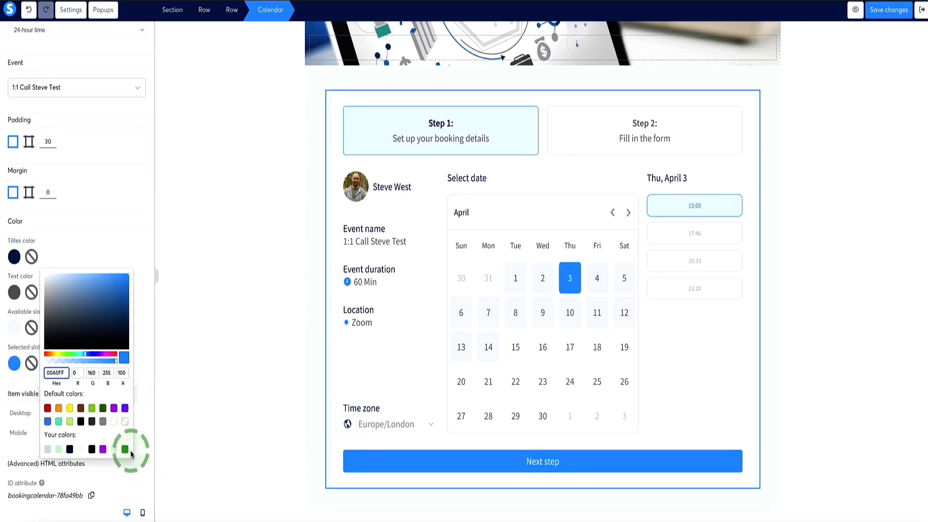
left_click(125, 450)
left_click(430, 201)
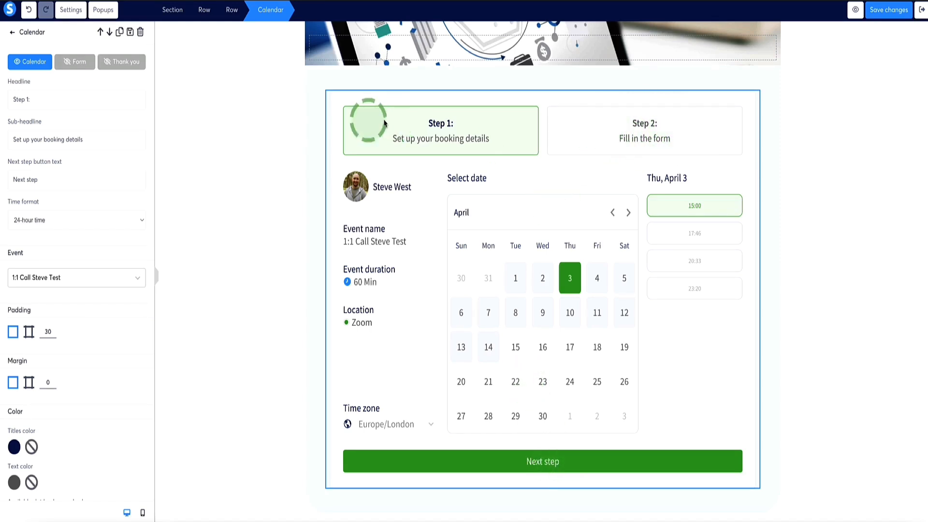
- Show the calendar's Form stage and examine its intro text and the First name, Last name, Email and Phone fields
left_click(77, 68)
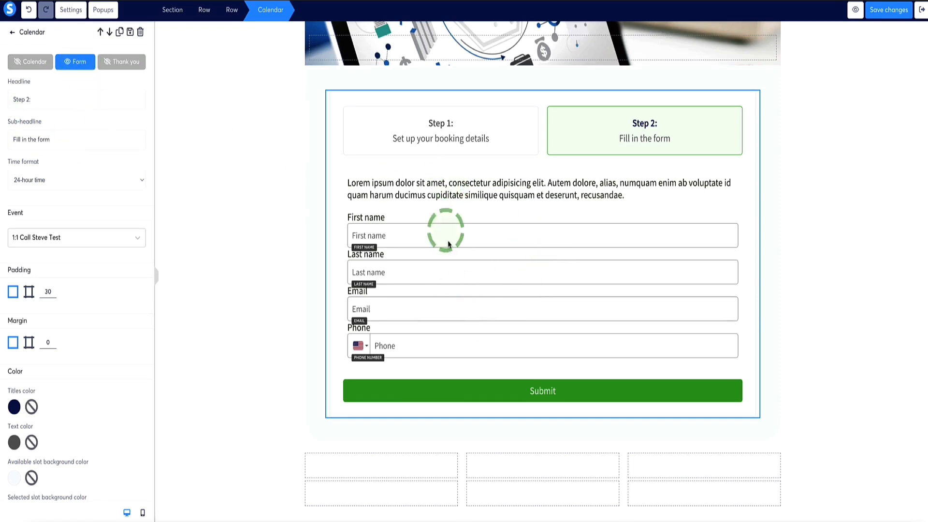
left_click(478, 191)
left_click(465, 237)
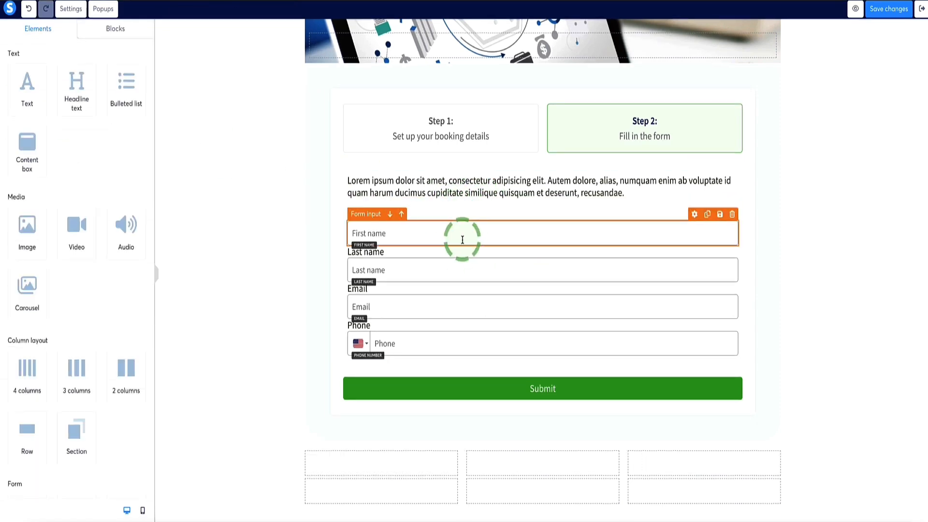
left_click(456, 195)
left_click(424, 225)
left_click(403, 269)
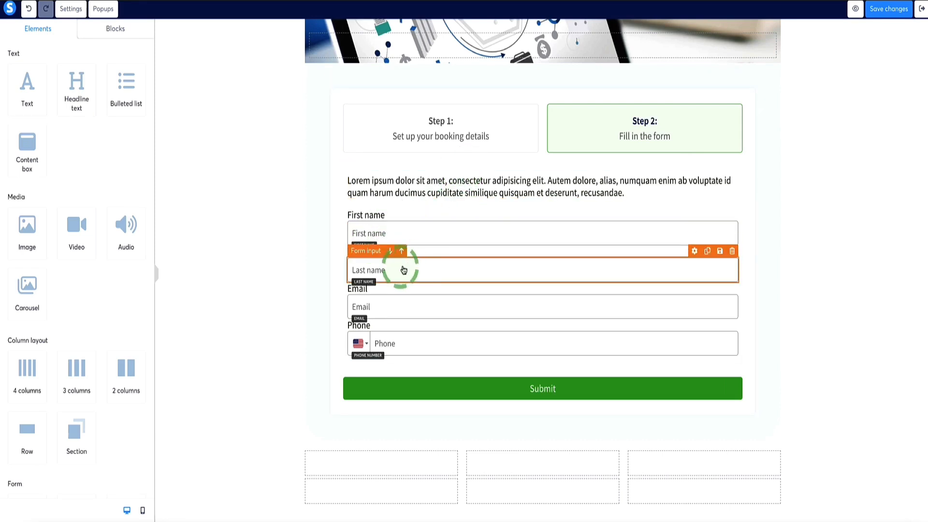
left_click(415, 307)
left_click(421, 345)
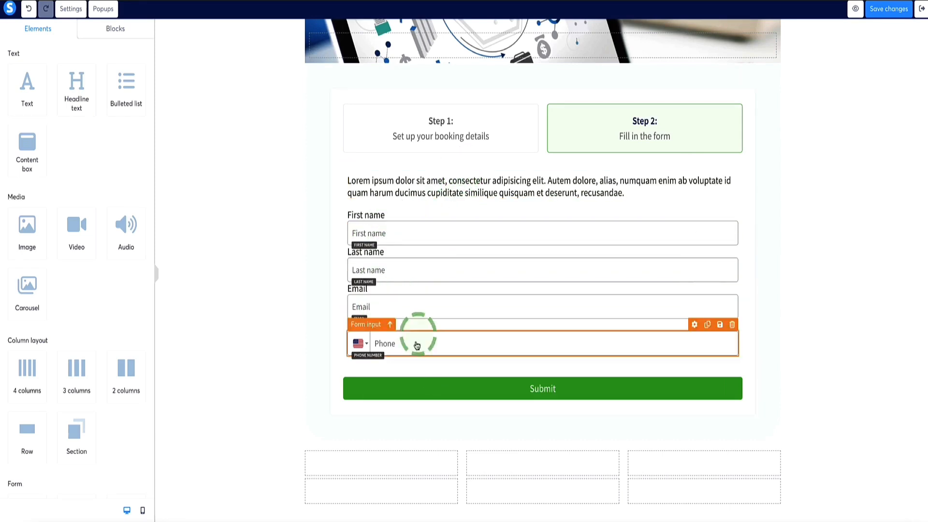
left_click(707, 290)
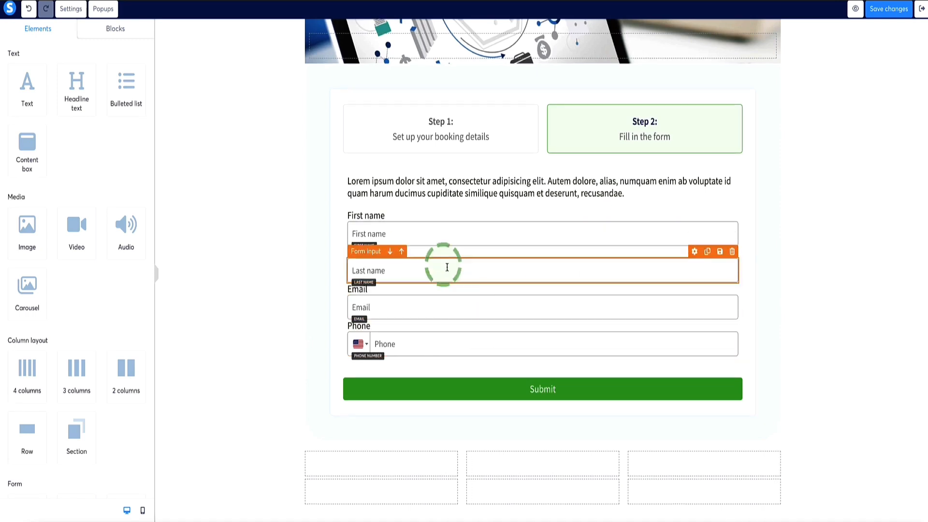
- Try adding a form input below the Phone field and review the input types it offers
scroll(96, 167, "down", 3)
scroll(96, 167, "down", 2)
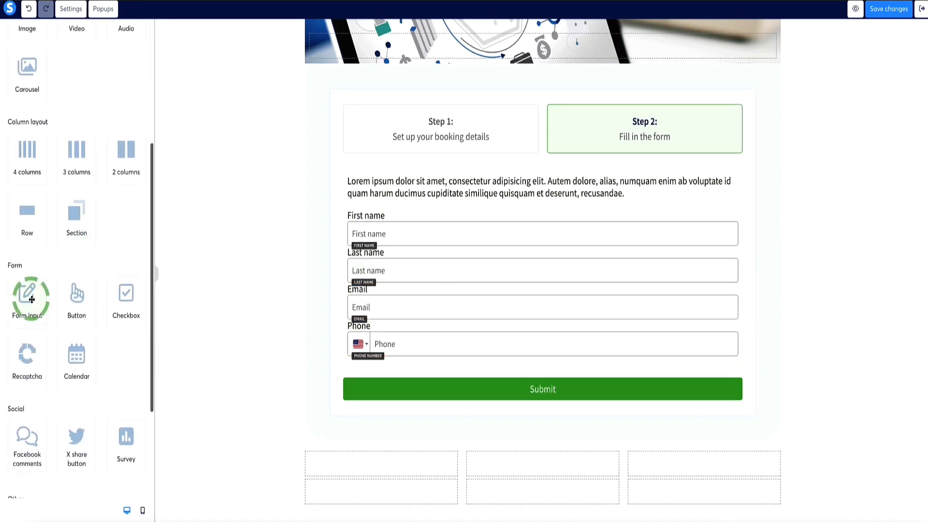
left_click_drag(27, 297, 464, 359)
scroll(459, 370, "down", 1)
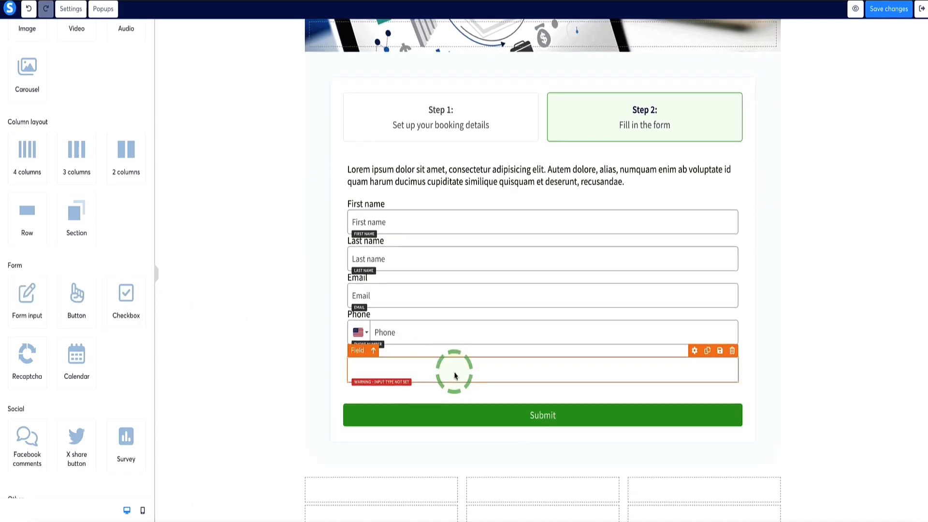
left_click(453, 373)
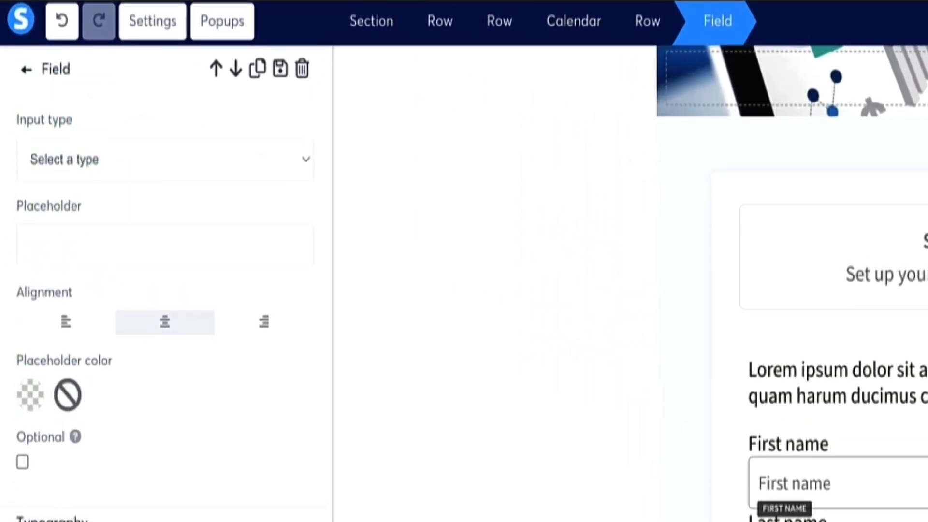
left_click_drag(80, 117, 1, 114)
left_click(107, 118)
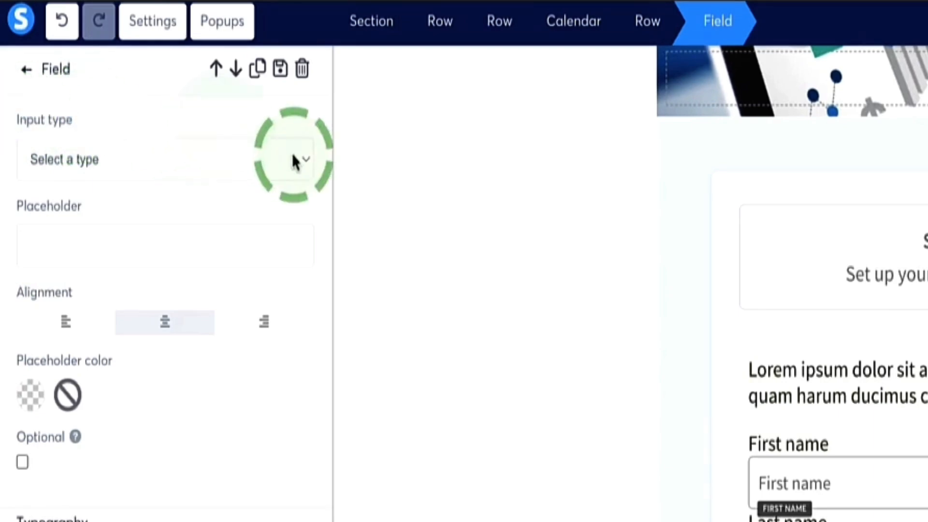
left_click(293, 162)
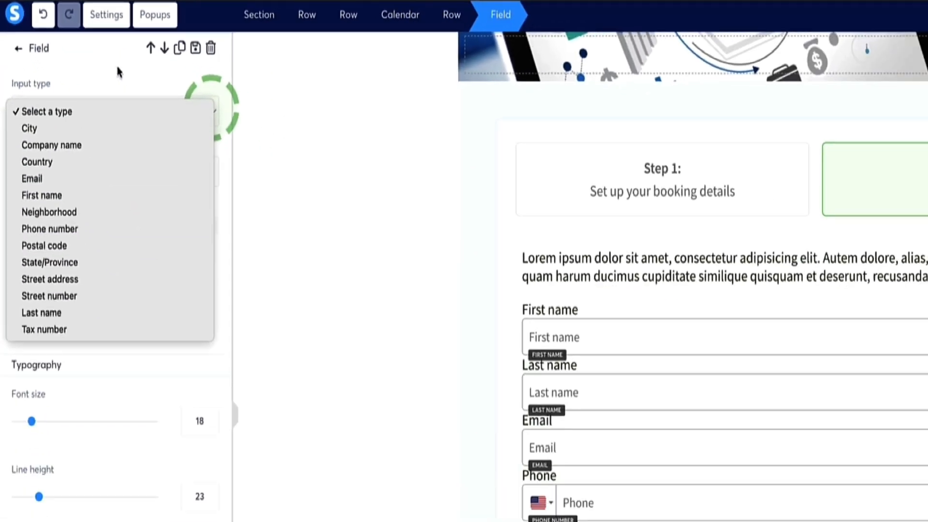
left_click(179, 105)
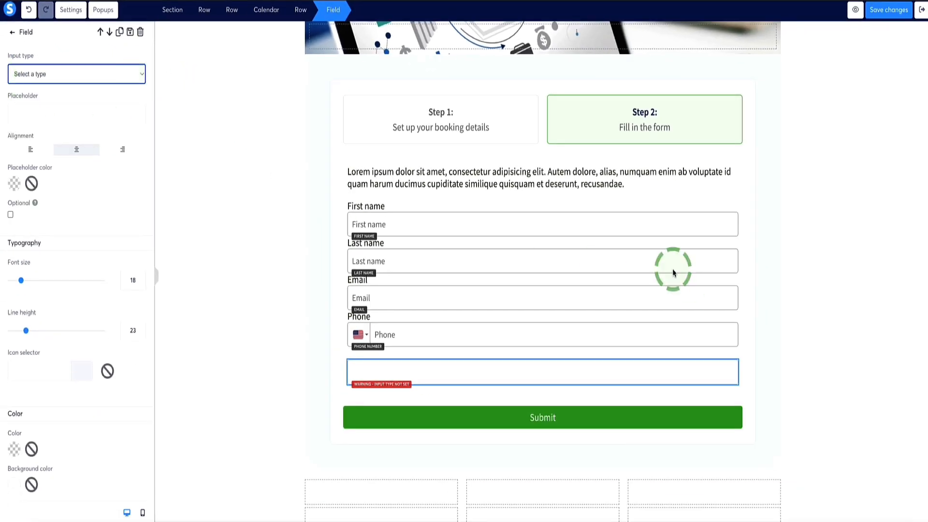
- Delete the form input without a type below the Phone field
left_click(720, 370)
left_click(731, 352)
left_click(539, 44)
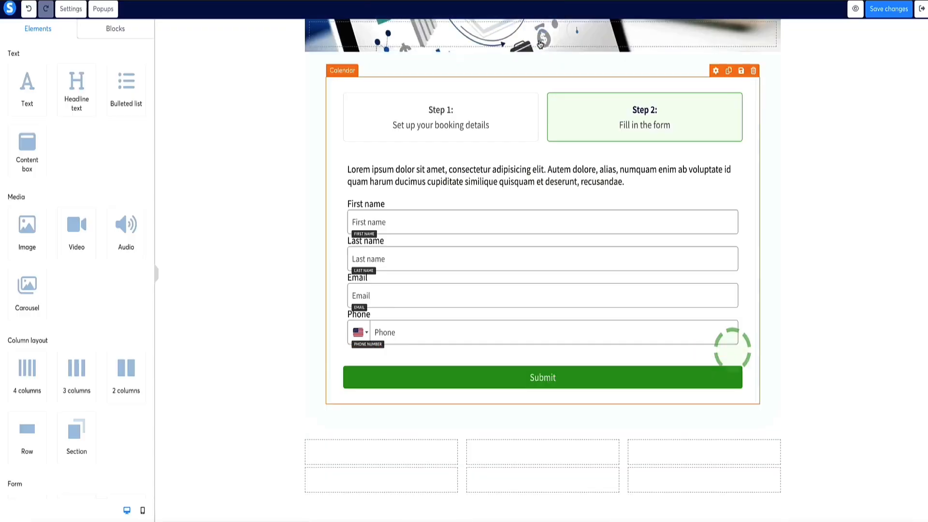
- Show the calendar's Thank you stage, compare it with the Form stage and return to it
scroll(497, 226, "up", 2)
left_click(341, 226)
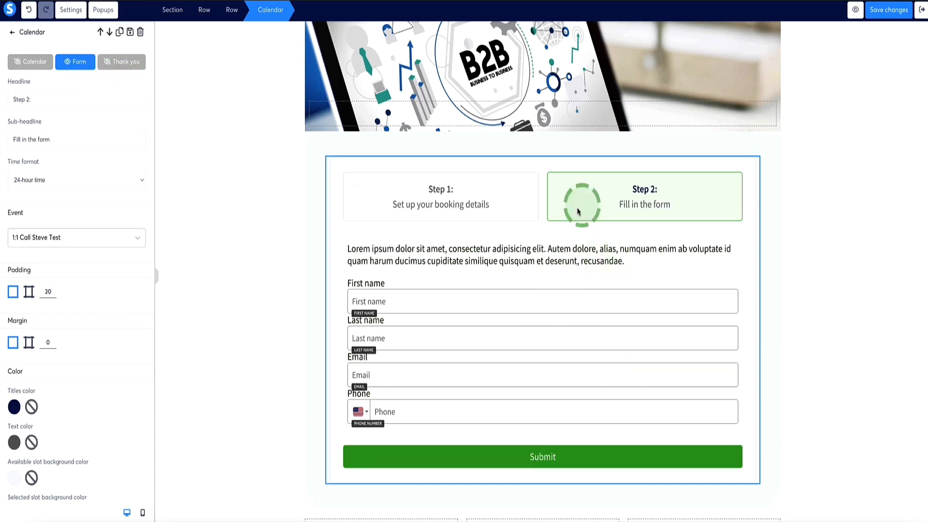
left_click(120, 67)
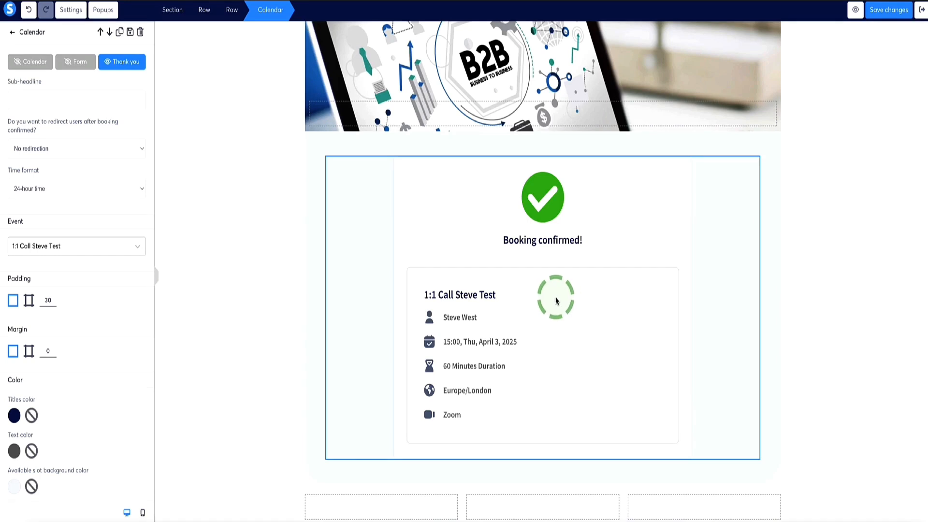
left_click(76, 61)
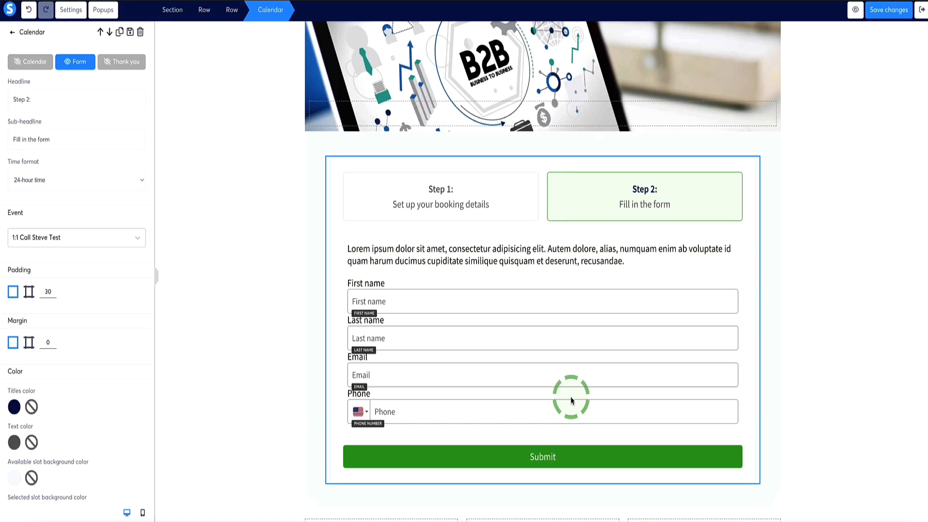
left_click(124, 62)
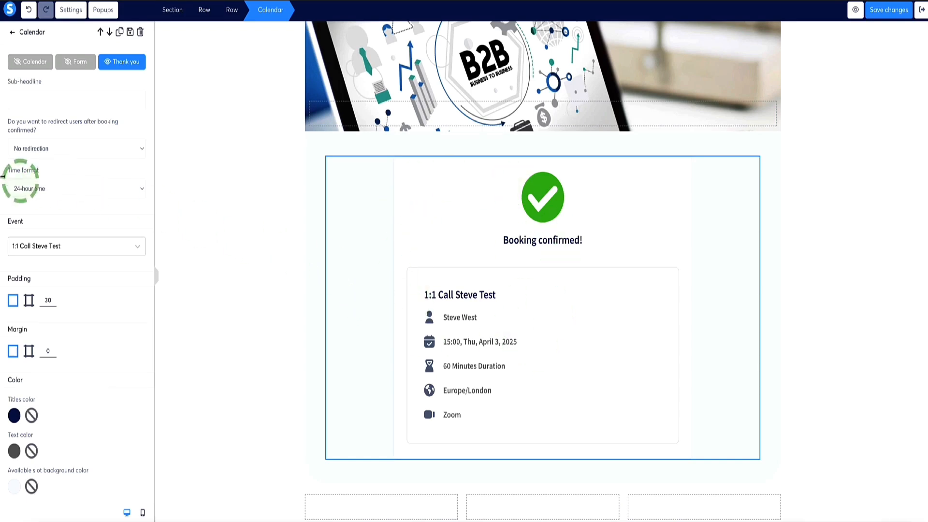
- Set the calendar to redirect users to the next step after their booking is confirmed
left_click(126, 150)
left_click(126, 149)
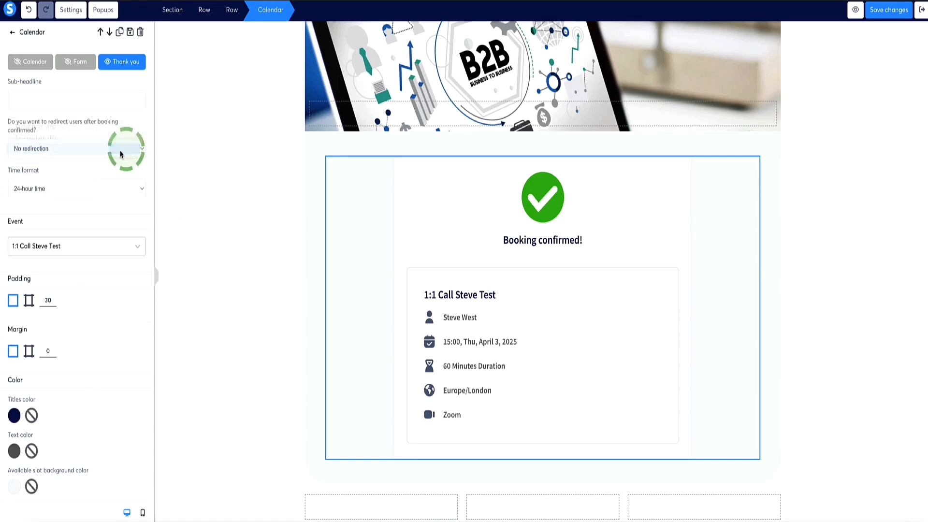
left_click_drag(36, 131, 58, 125)
left_click(44, 131)
left_click(62, 150)
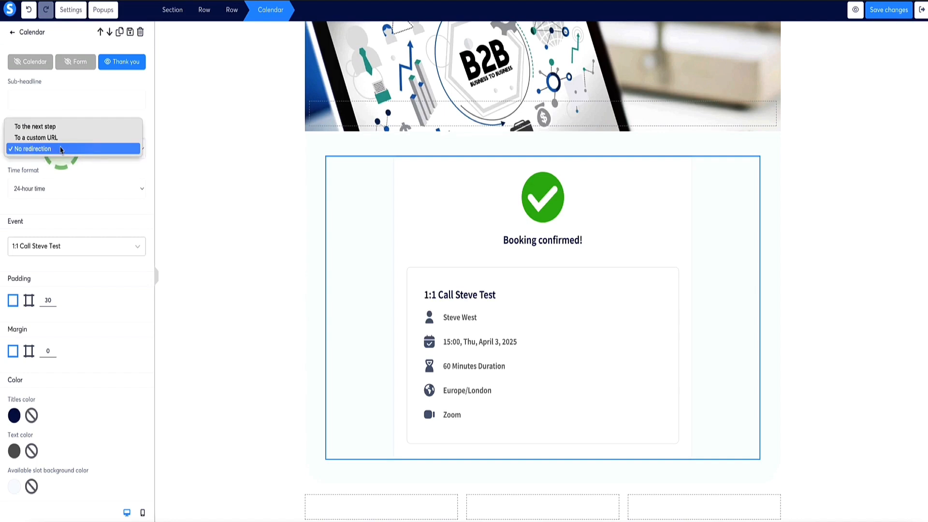
left_click(65, 129)
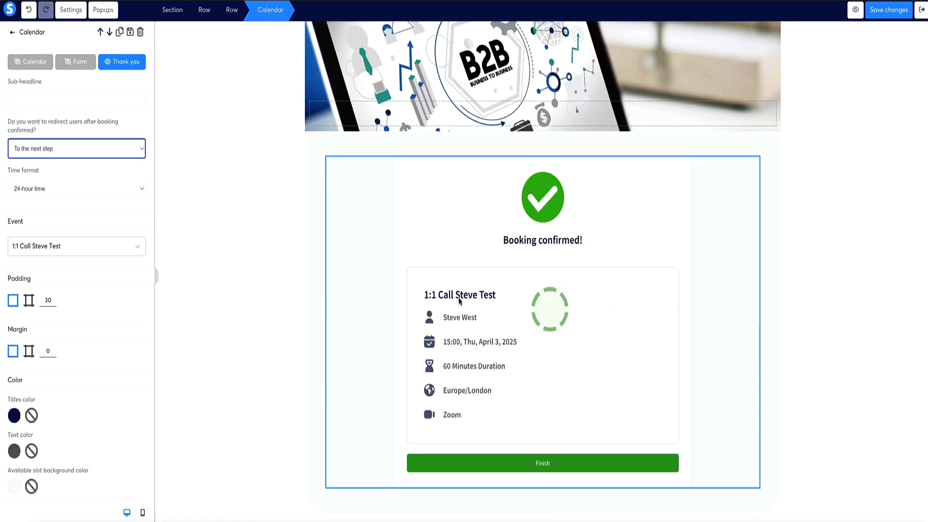
- Try redirecting confirmed bookings to a custom URL and switch the redirection back to the next step
left_click(141, 150)
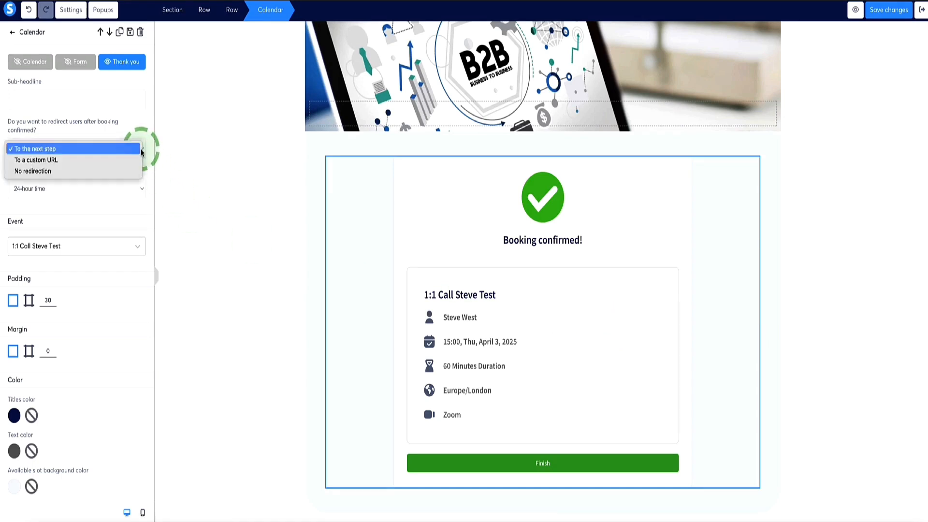
left_click(58, 163)
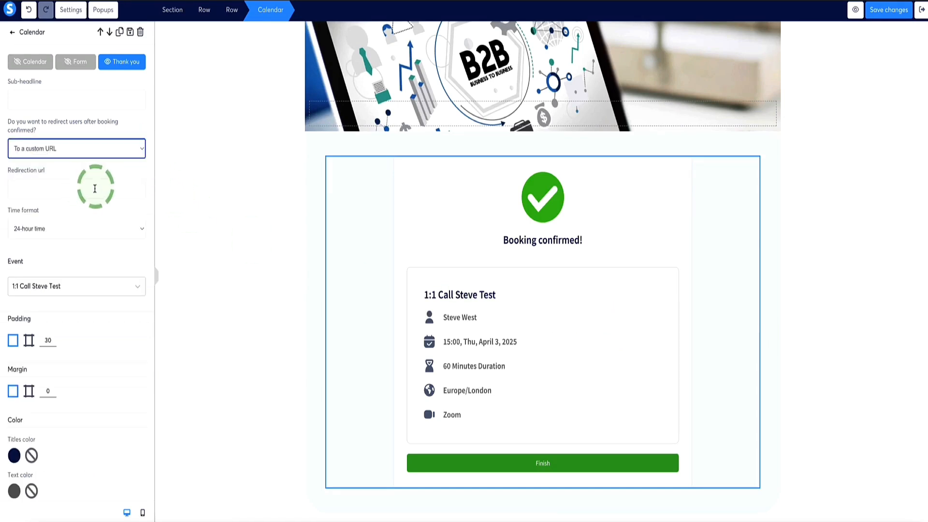
left_click(44, 188)
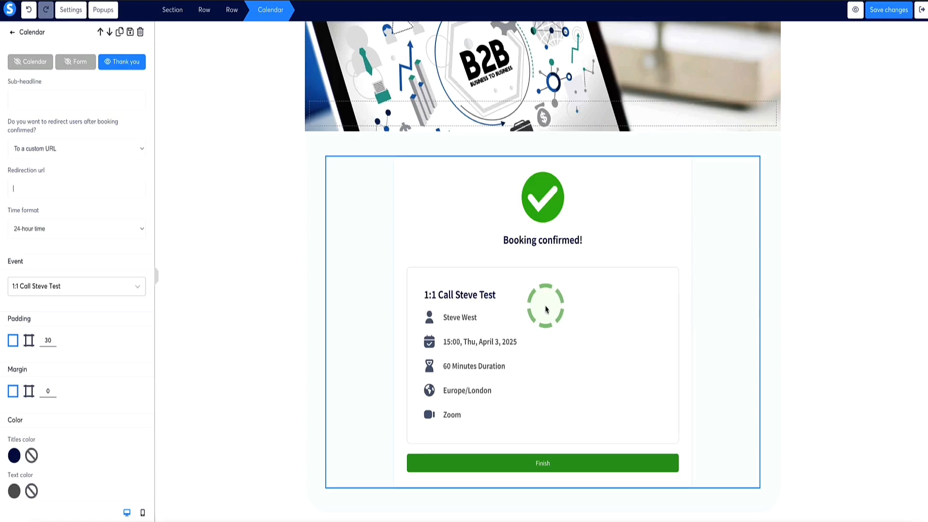
left_click(76, 147)
left_click(75, 138)
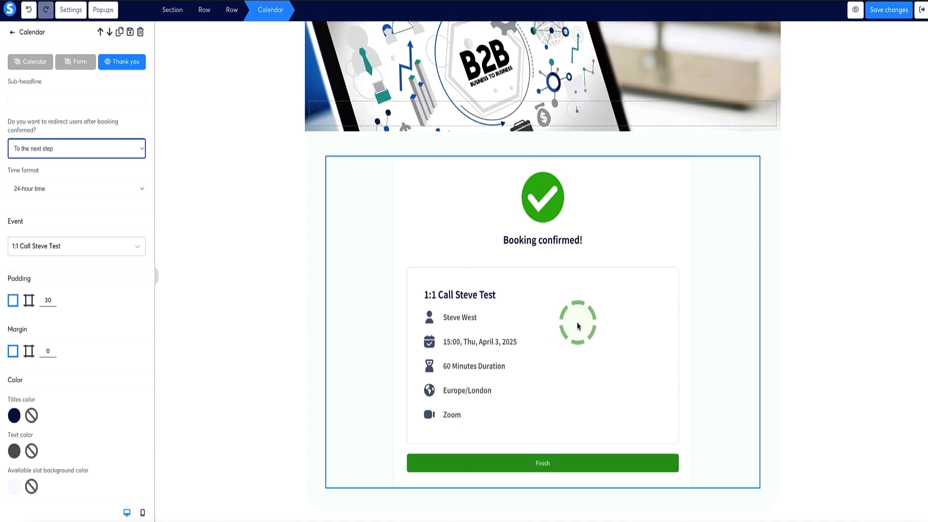
- Save the calendar page and switch to Gmail to find Google Forms among the Google apps
left_click(880, 16)
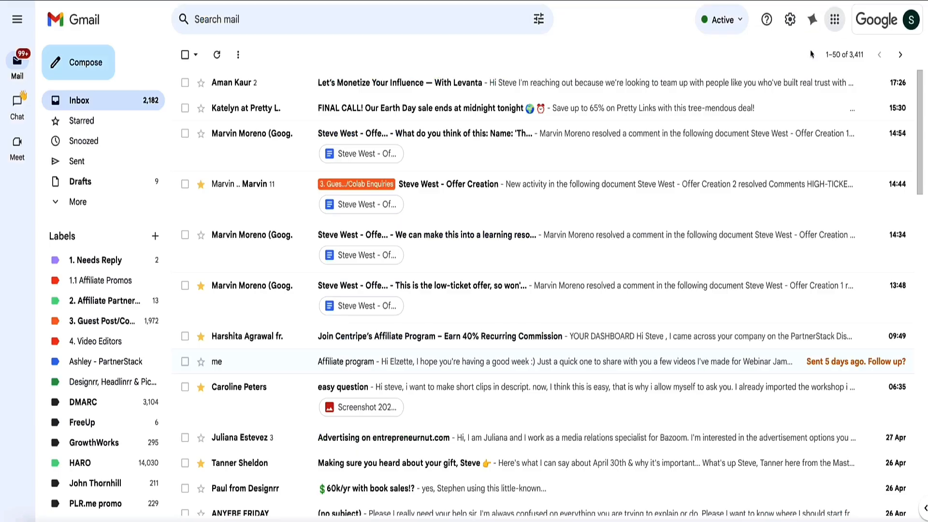
left_click(833, 20)
scroll(829, 179, "down", 2)
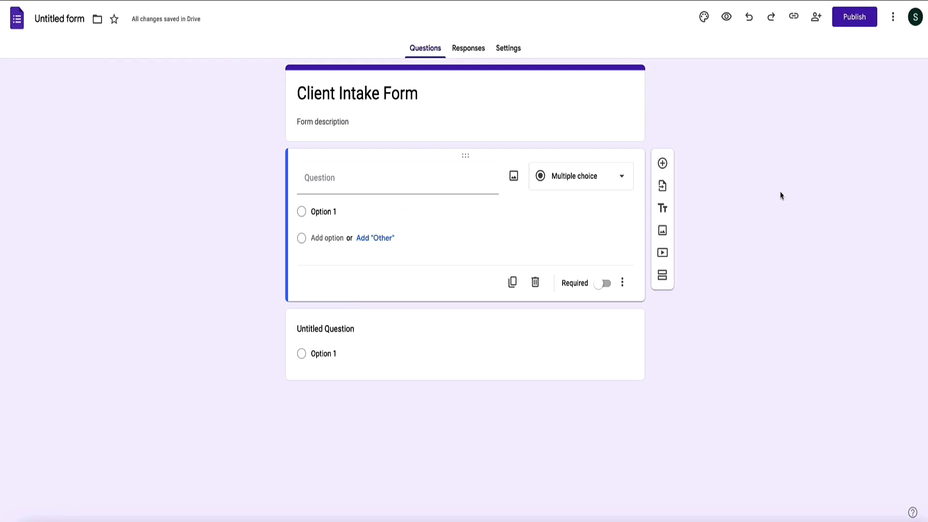
- Examine the embed HTML code of the Client Intake Form in Google Forms and close it without copying
left_click(894, 18)
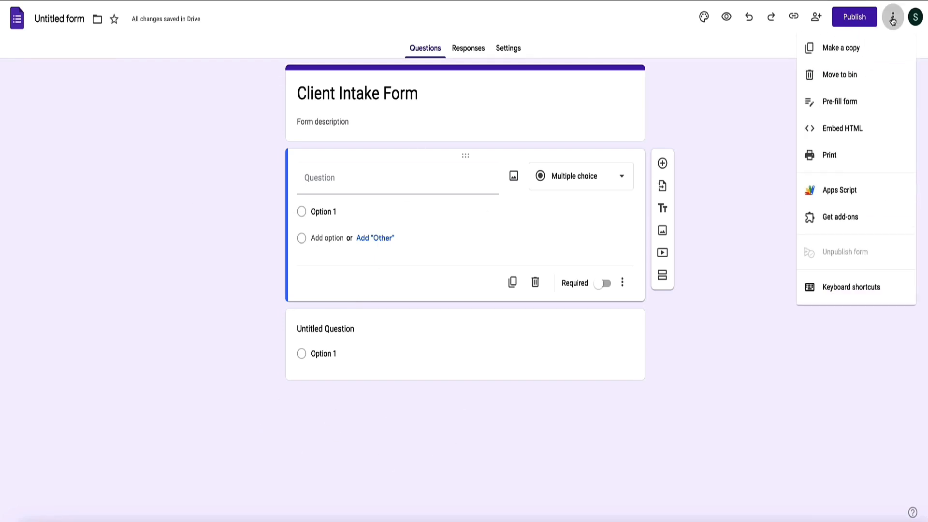
left_click(838, 129)
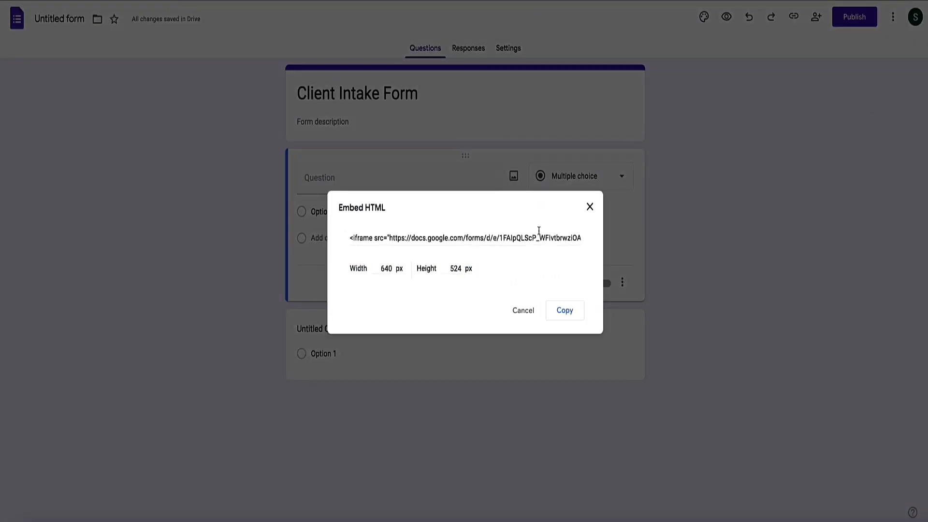
scroll(513, 238, "right", 10)
scroll(515, 239, "left", 10)
scroll(515, 238, "right", 10)
scroll(515, 238, "left", 10)
left_click(589, 206)
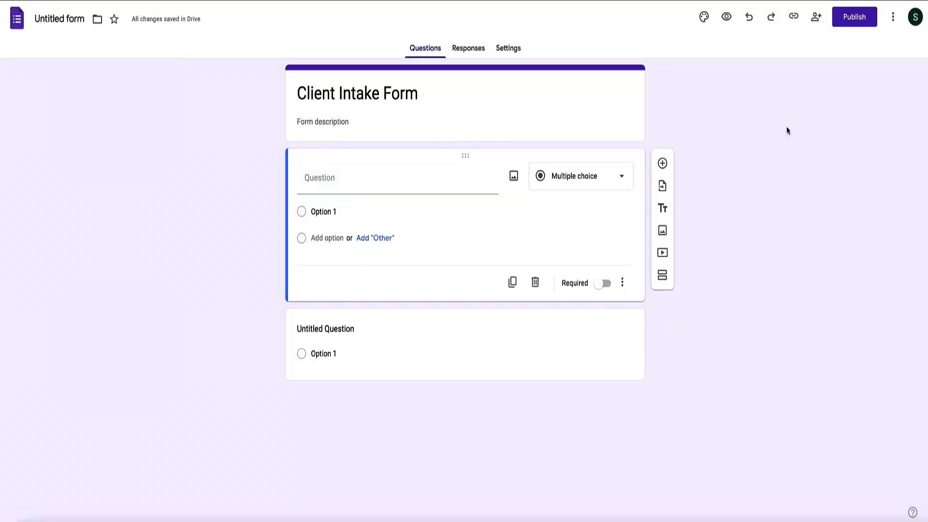
- Publish the Client Intake Form with its responders left as anyone in Entrepreneur Nut
left_click(851, 21)
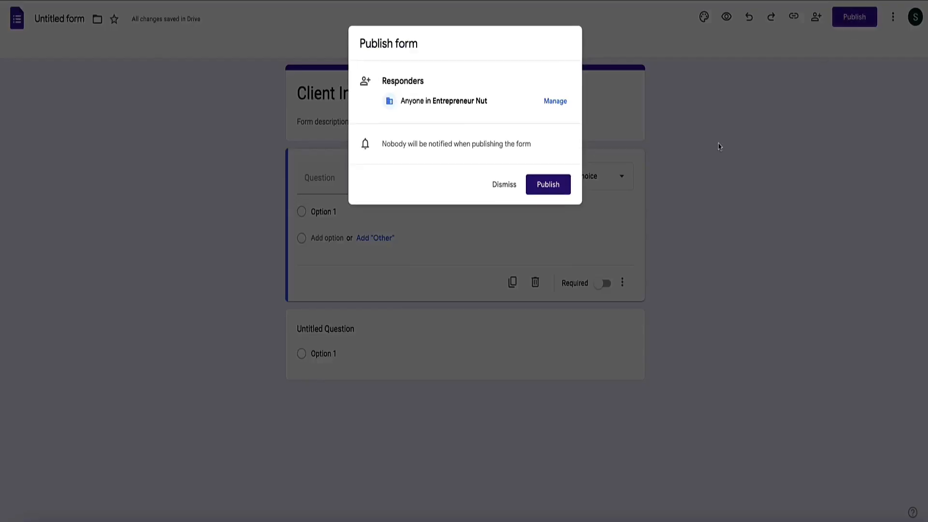
left_click(556, 184)
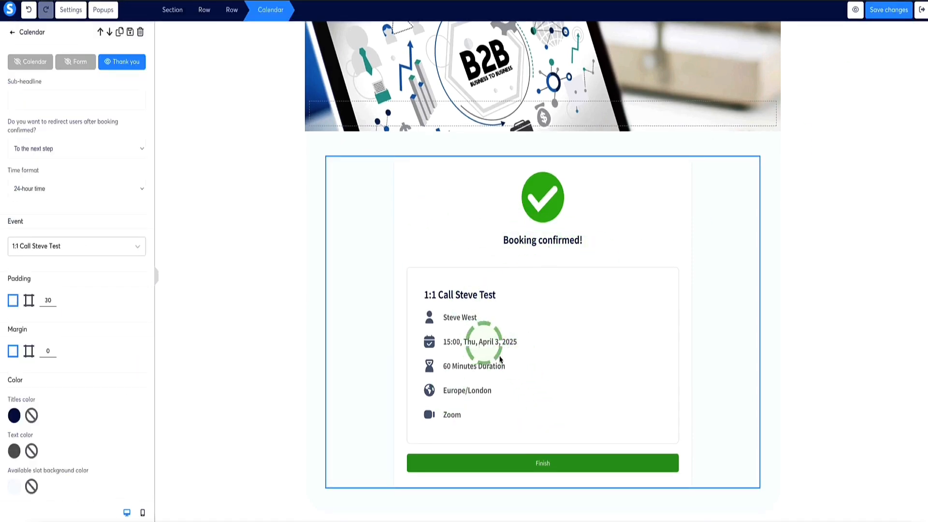
- Set the sub-headline to "IMPORTANT: Please Click The 'Finish Button To Fill Our Client Intake Form (Must Be Completed Before Your Call - Takes 3 Mins)" and save
left_click(62, 104)
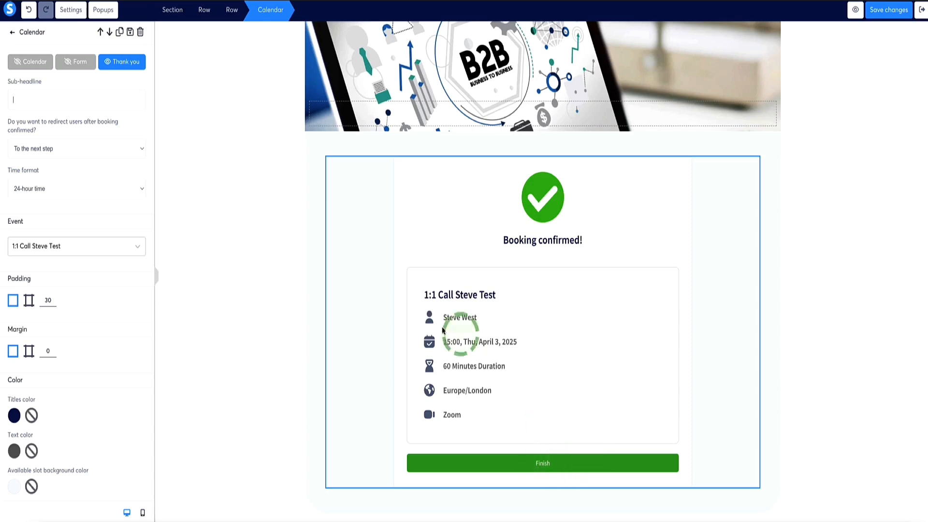
type("IMPORTANT: Please Click The 'Finish Button To Fill Our Client Intake Form (Must Be Completed Before Your Call - Takes 3 Mins)")
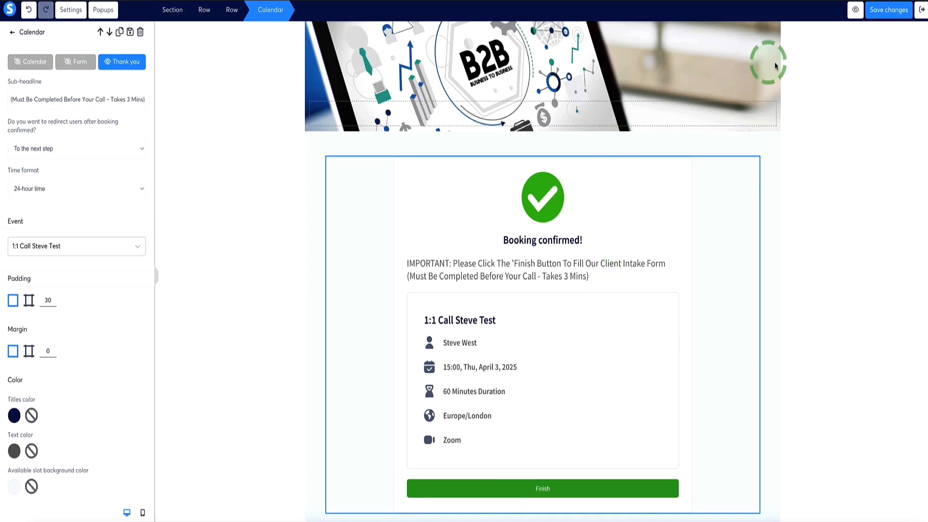
left_click(889, 11)
left_click(919, 12)
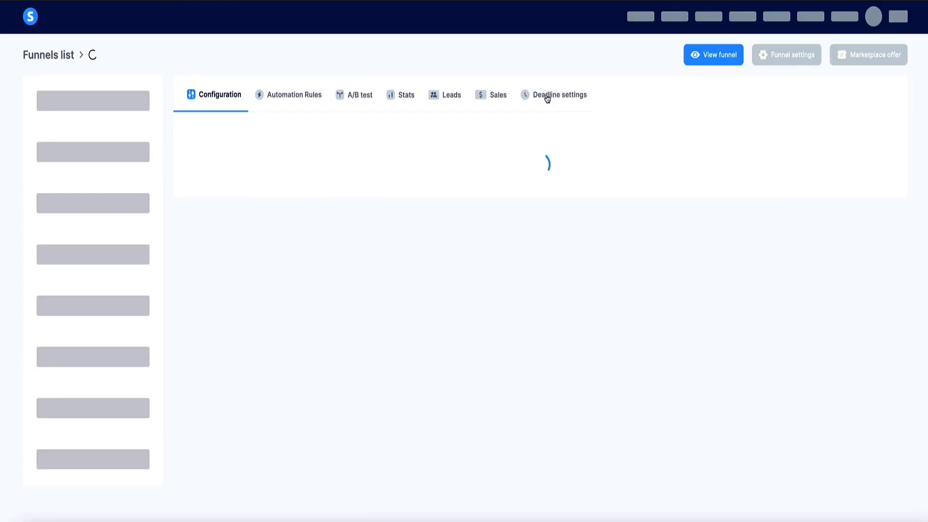
- Add a funnel step named Google Form of type Thank you page after the Calendar step, based on a template
left_click(46, 367)
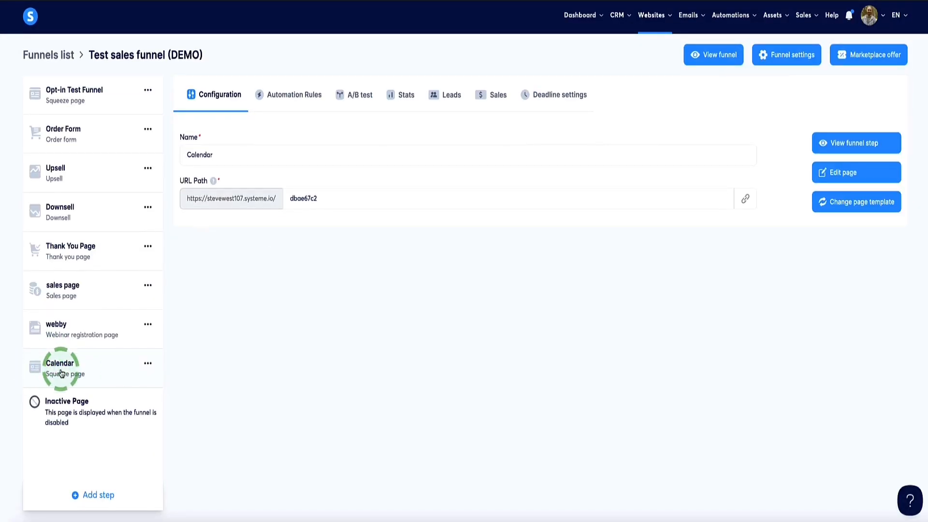
left_click(76, 494)
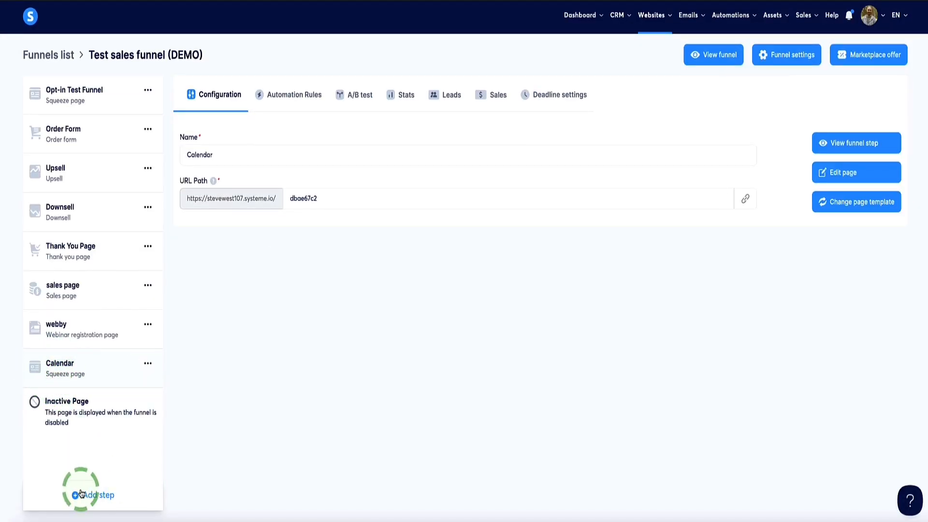
left_click(362, 237)
type("Google Form")
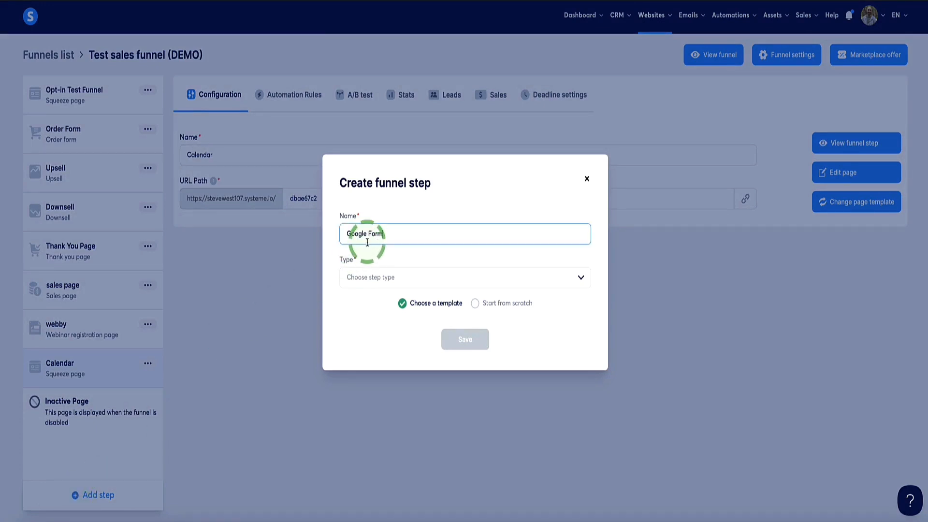
left_click(363, 284)
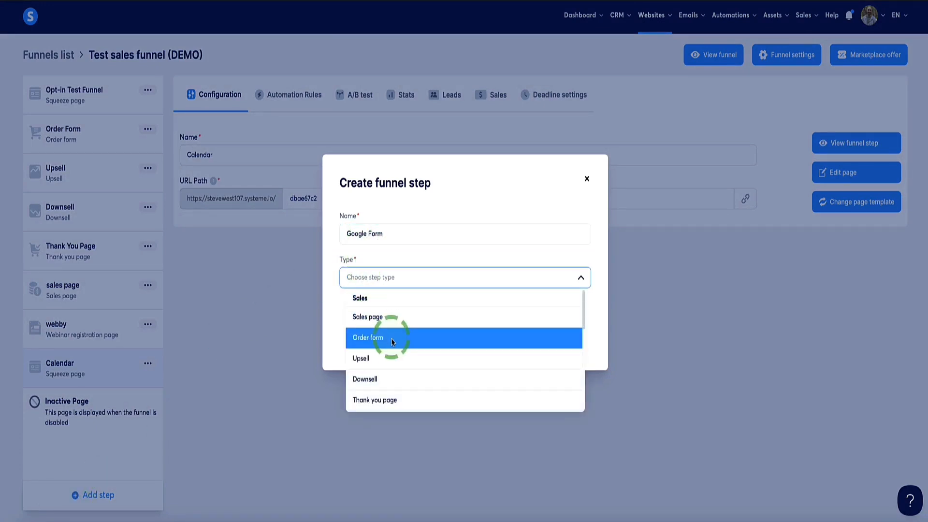
scroll(387, 334, "down", 2)
left_click(360, 360)
left_click(465, 338)
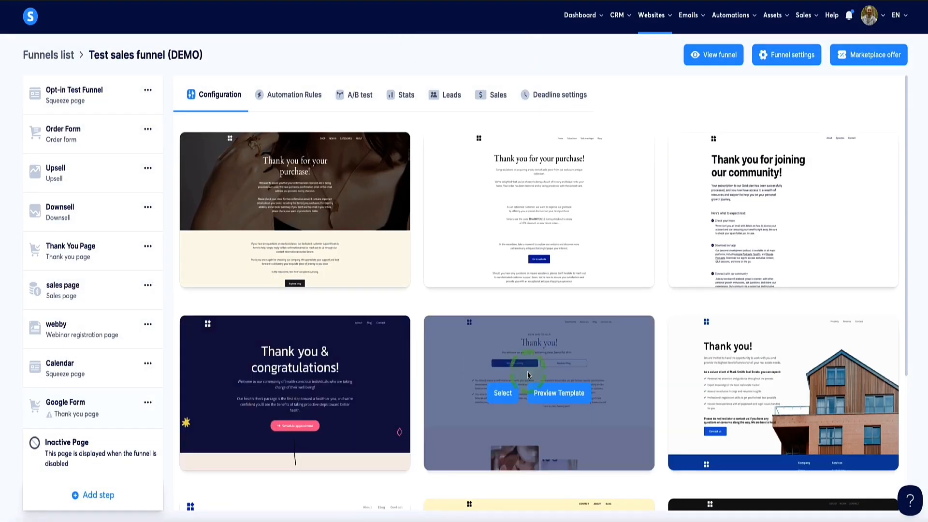
- Apply the centered blue "Thank you!" template with two buttons to the Google Form step and open the page for editing
left_click(503, 391)
left_click(832, 175)
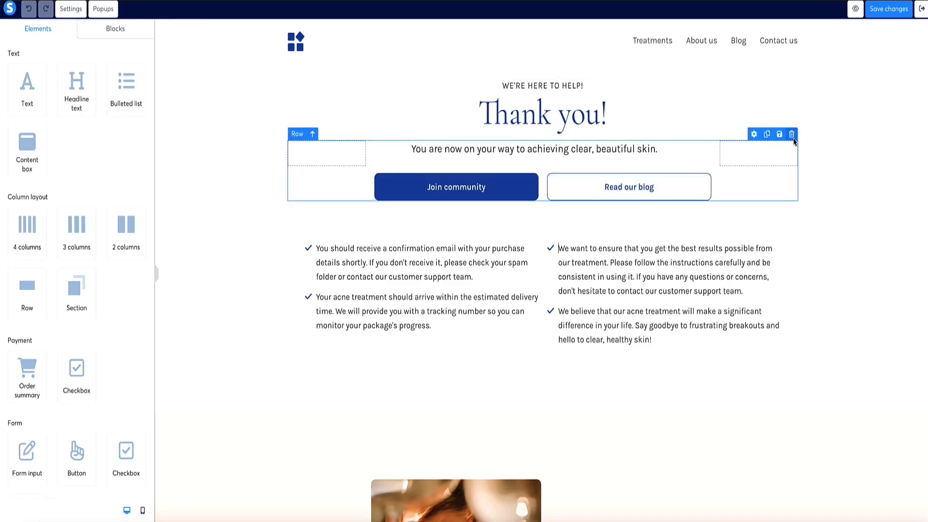
- Replace the row holding the Join community and Read our blog buttons with an empty row below the "Thank you!" headline
left_click(791, 134)
left_click(535, 33)
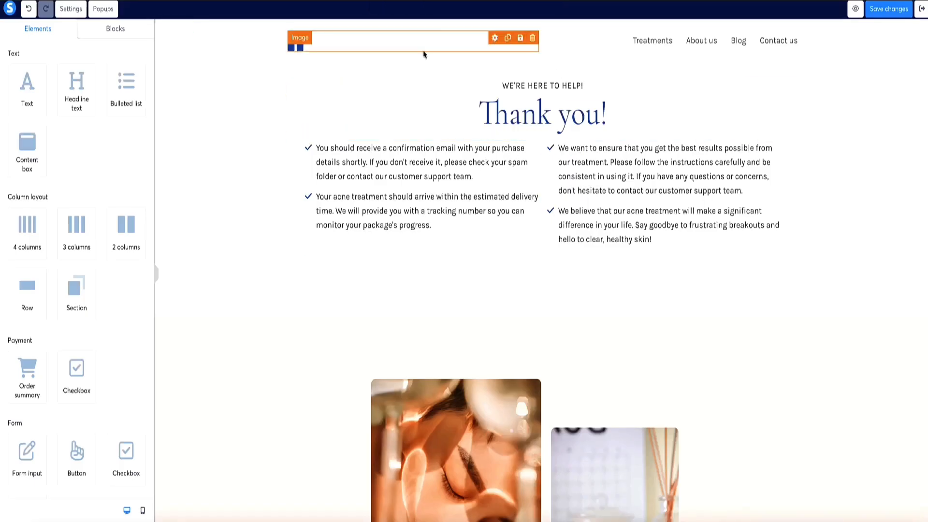
left_click_drag(22, 288, 540, 154)
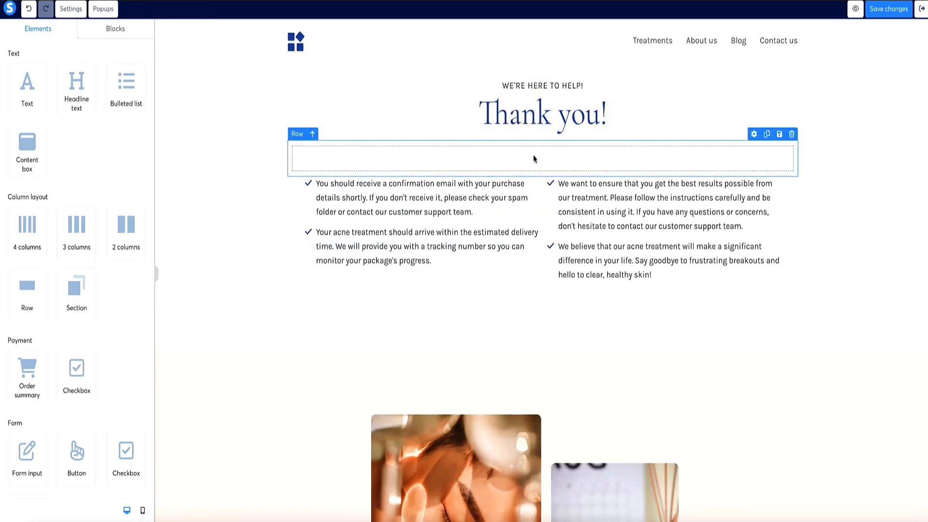
left_click(533, 159)
- Write headlines "Thanks For Booking In!", "Here are a few questions for you ahead of our call", "(Takes 3 Mins - Must Be Completed Before Our Call. Thank You)"
triple_click(536, 124)
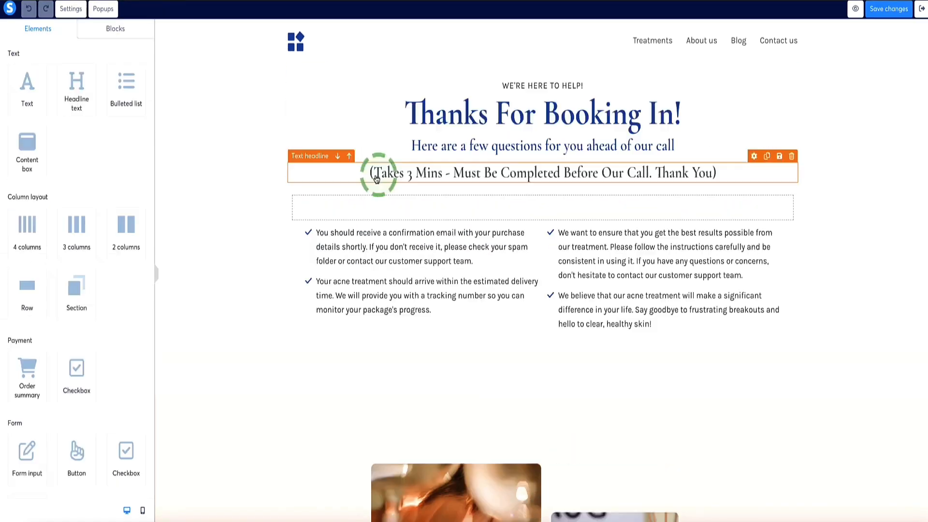
left_click(528, 216)
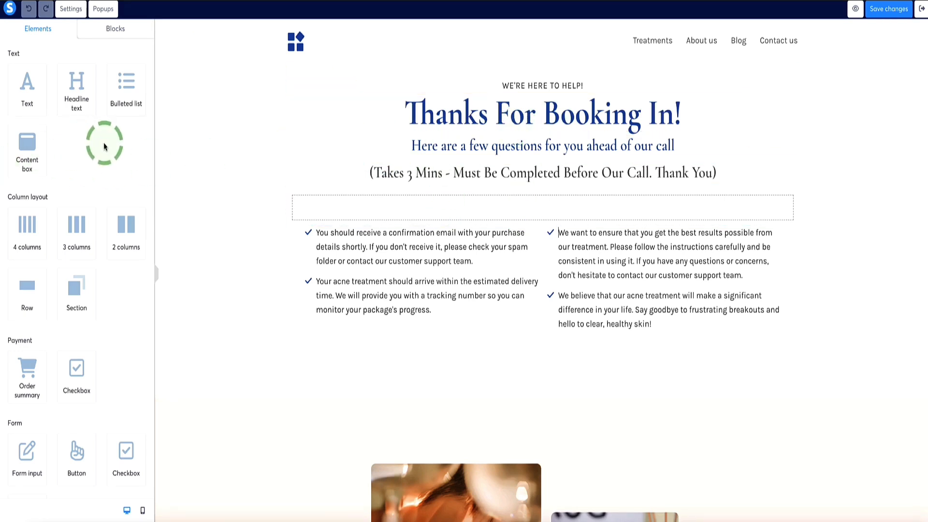
- Add a Raw HTML element to the empty row below the headlines and clear its placeholder code
scroll(105, 145, "down", 10)
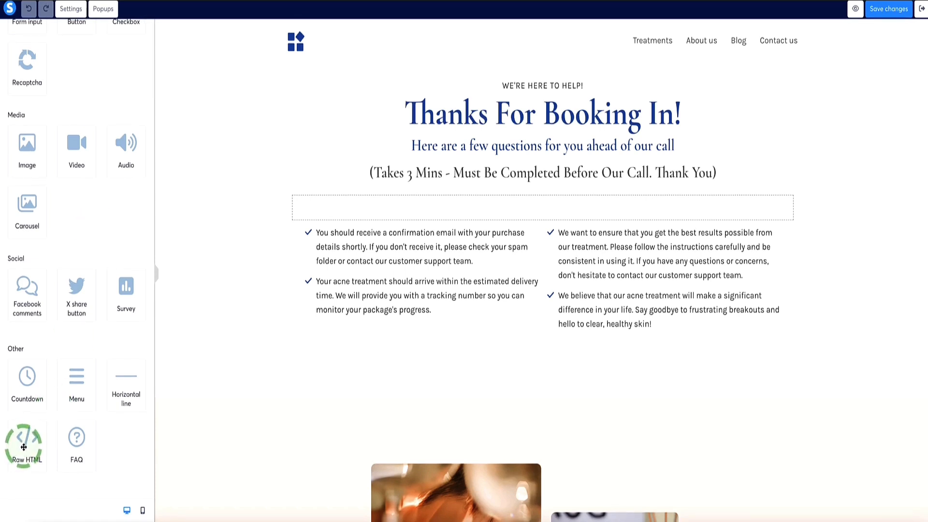
left_click_drag(24, 447, 462, 206)
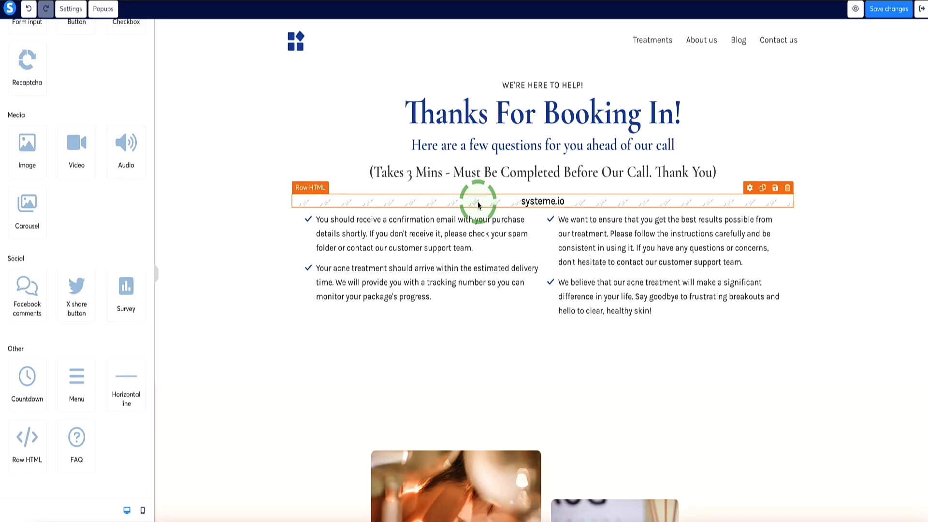
left_click(478, 205)
left_click(18, 92)
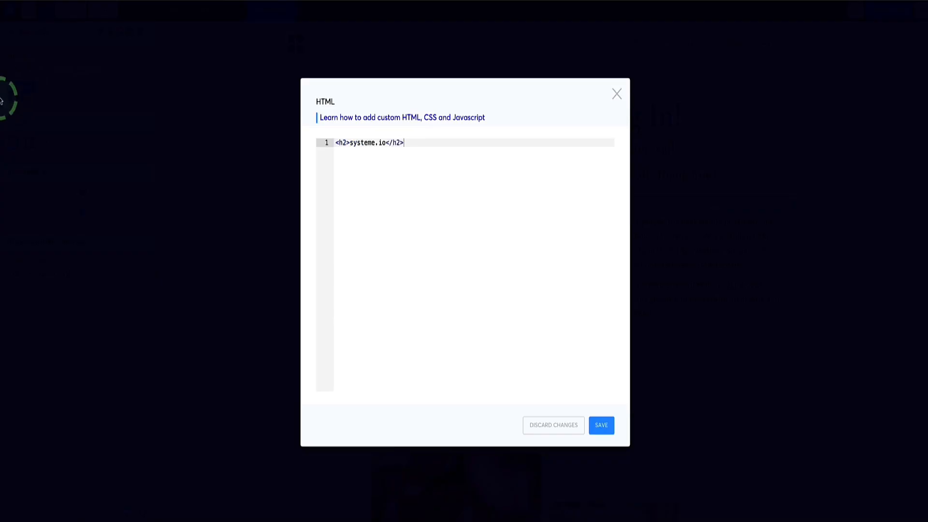
left_click(417, 150)
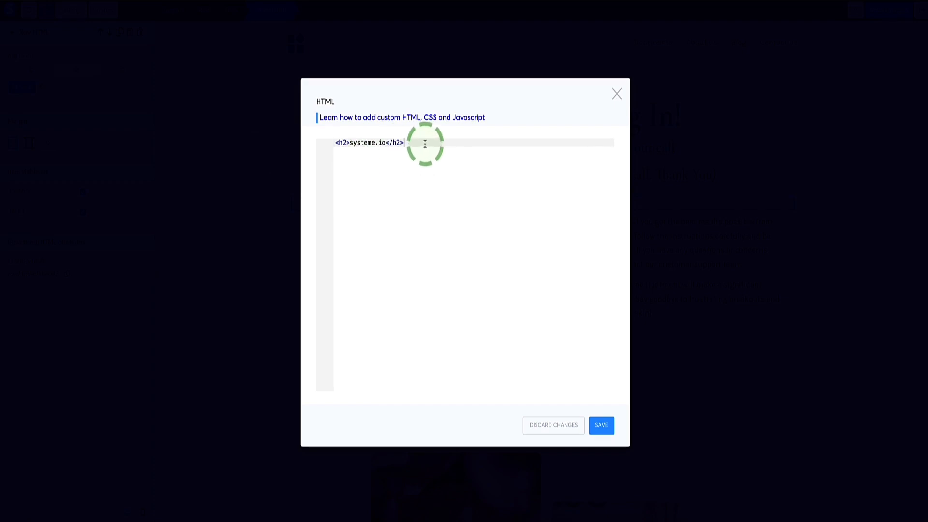
left_click_drag(425, 143, 307, 143)
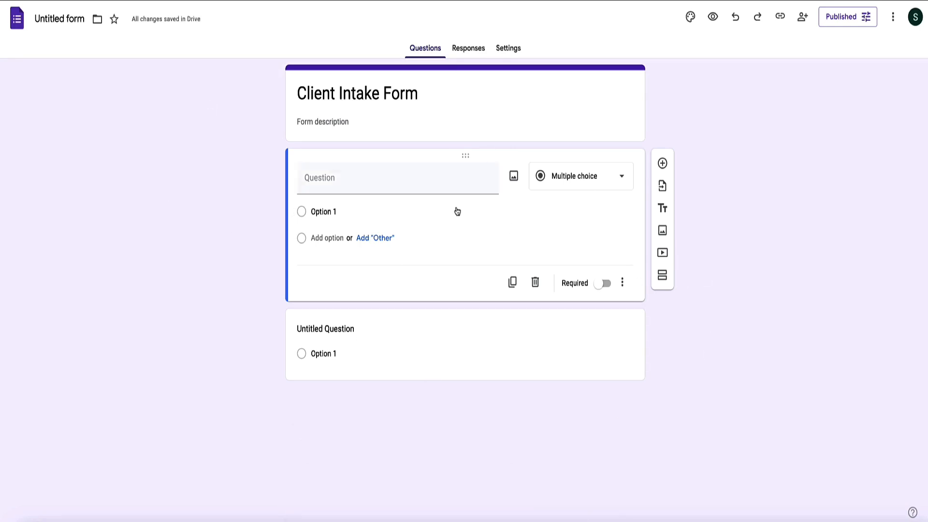
- Switch to Google Forms and copy the embed HTML code of the published Client Intake Form
left_click(893, 19)
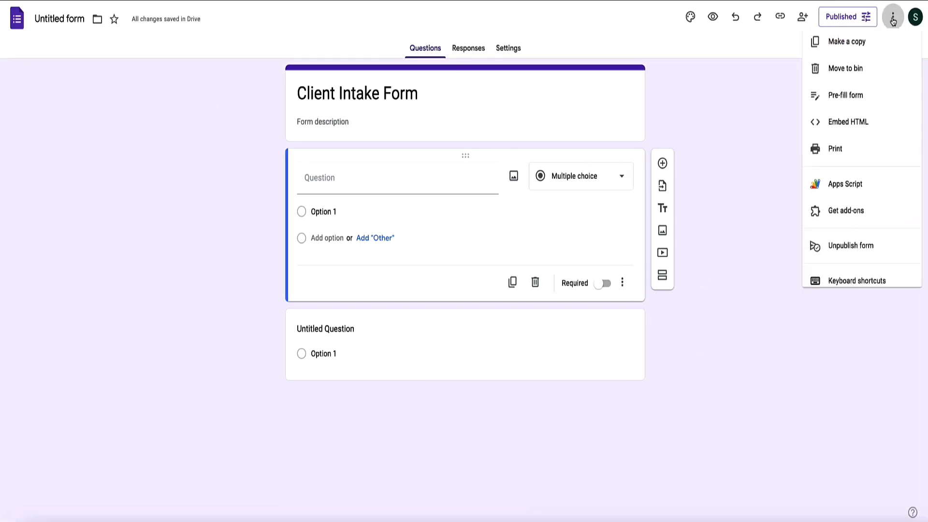
left_click(839, 130)
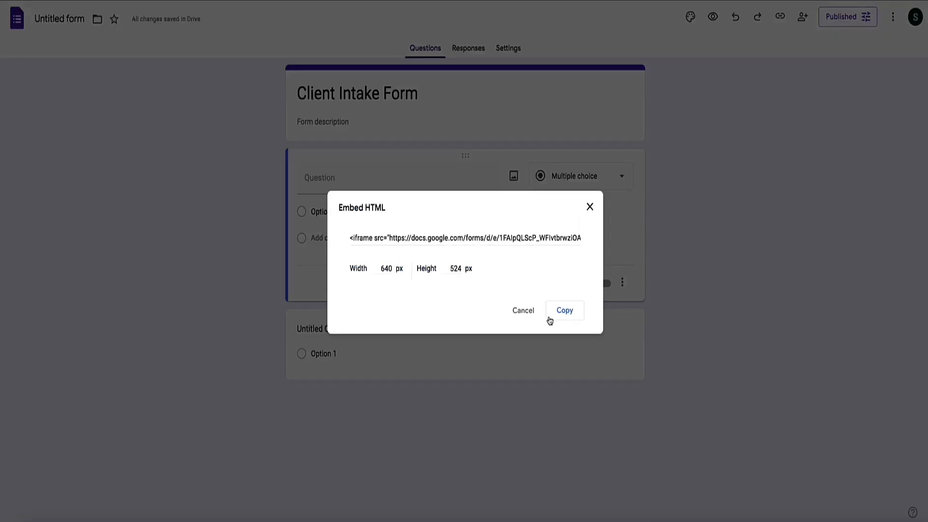
left_click(554, 311)
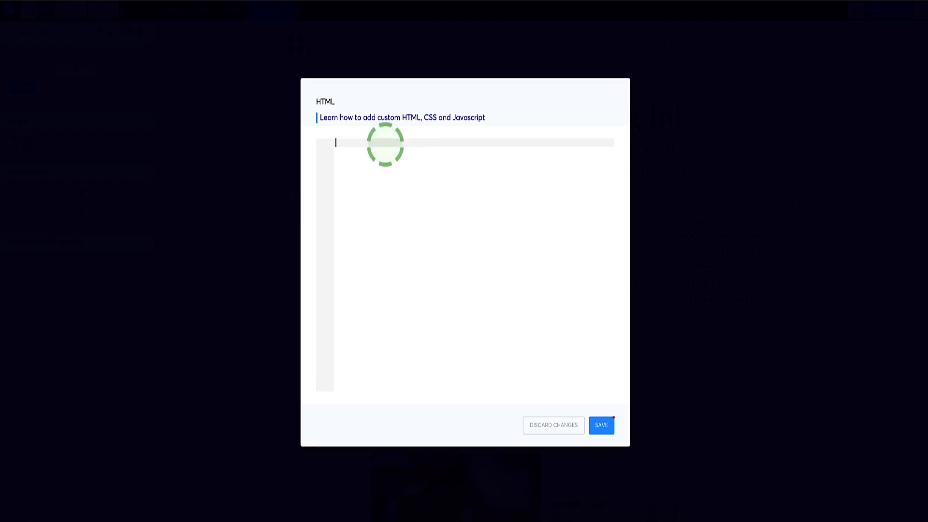
- Paste the copied Google Form embed code into the Raw HTML element's code editor and save it
key("ctrl+v")
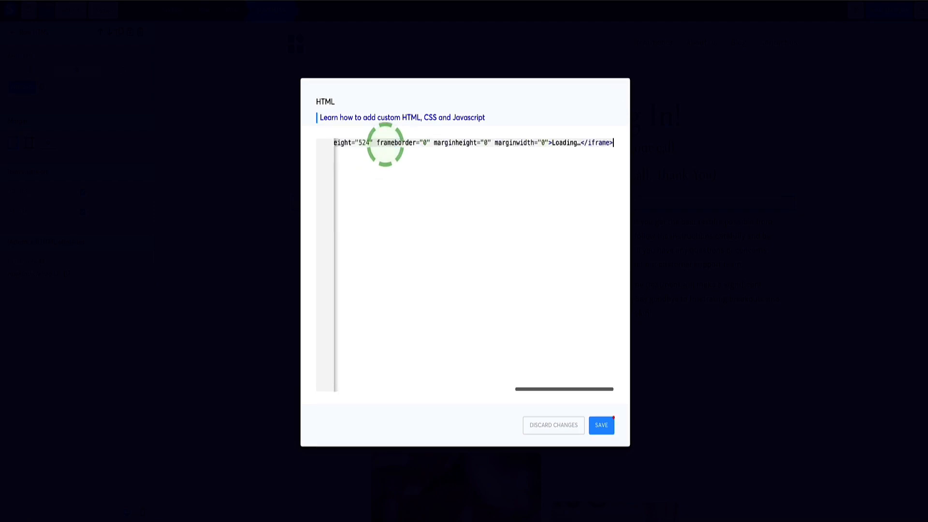
left_click(443, 201)
left_click(600, 425)
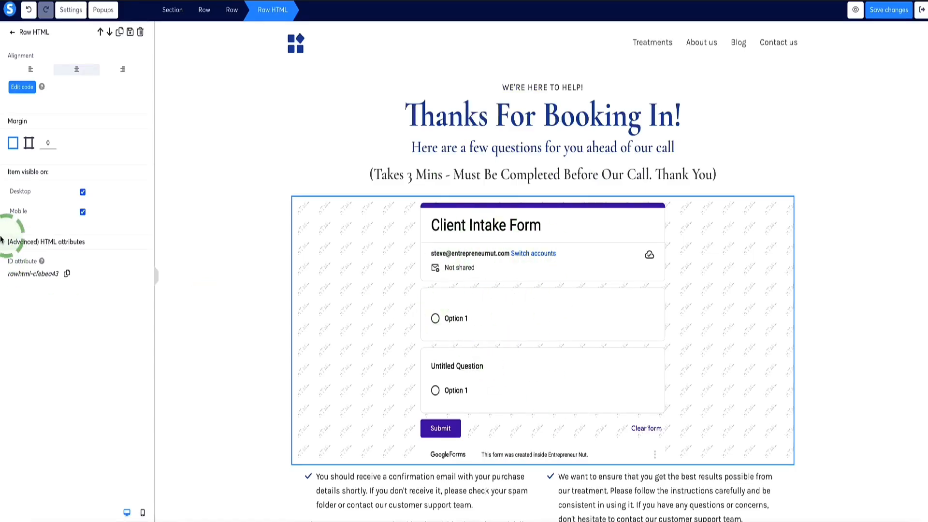
- Give the Raw HTML element holding the Client Intake Form individual side margins, with a bottom margin of 55
scroll(398, 308, "down", 1)
left_click(222, 262)
scroll(221, 262, "down", 2)
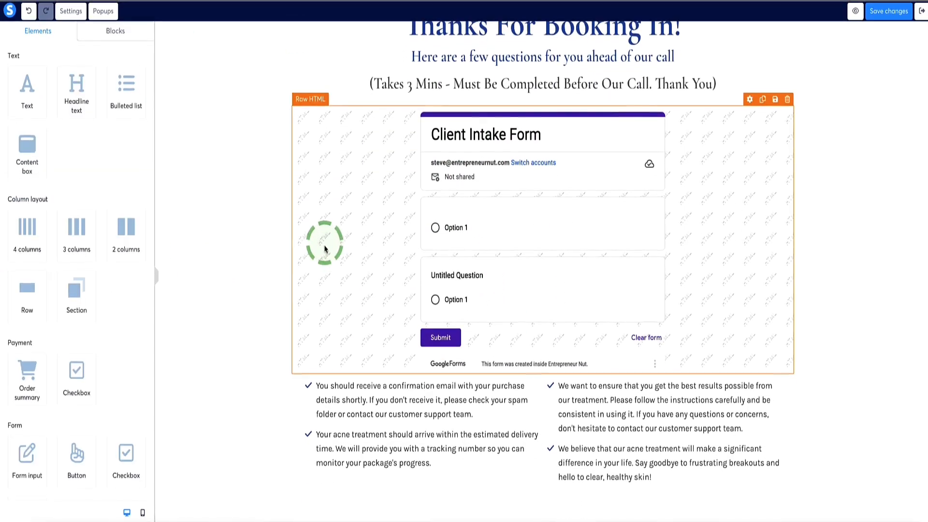
scroll(326, 271, "up", 1)
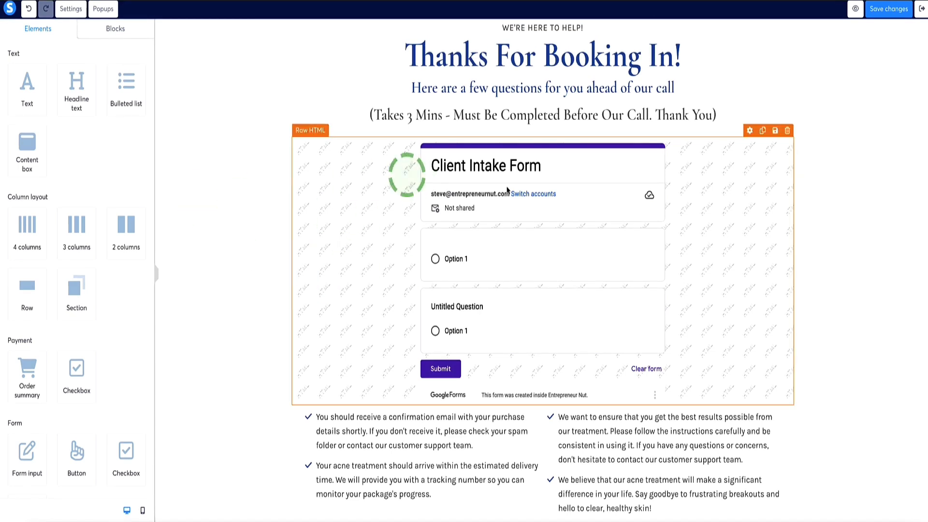
left_click(365, 217)
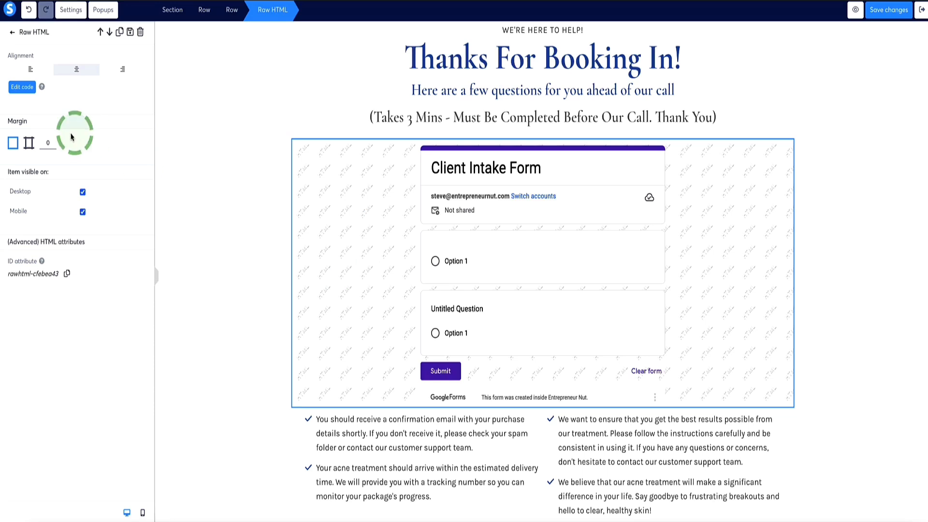
left_click(29, 143)
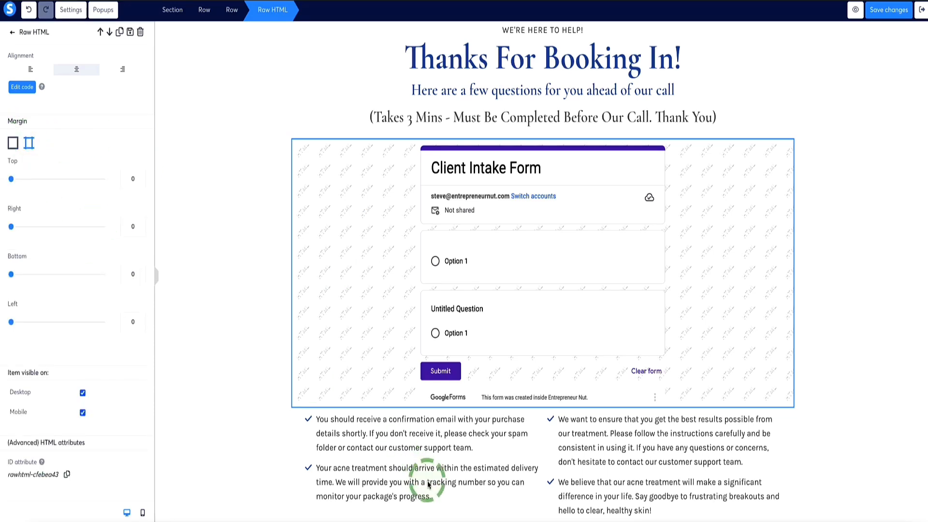
left_click_drag(12, 274, 32, 273)
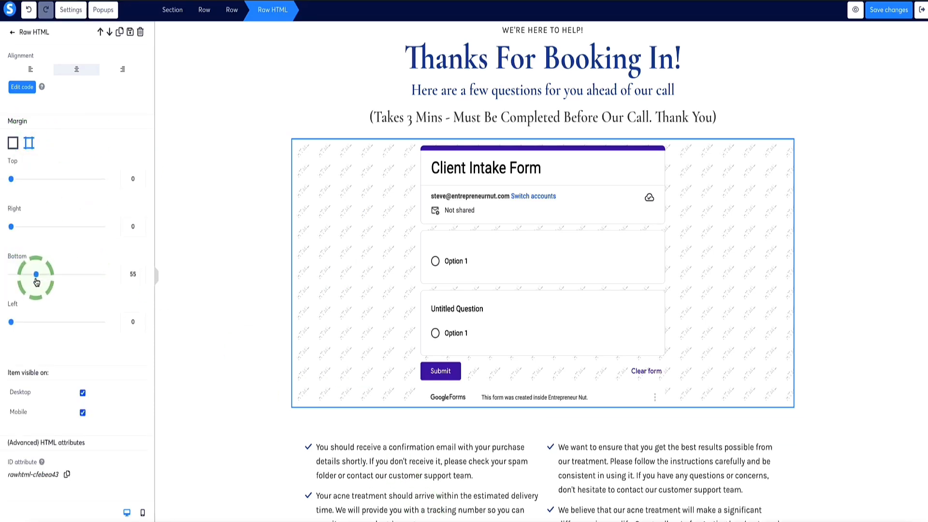
left_click(245, 238)
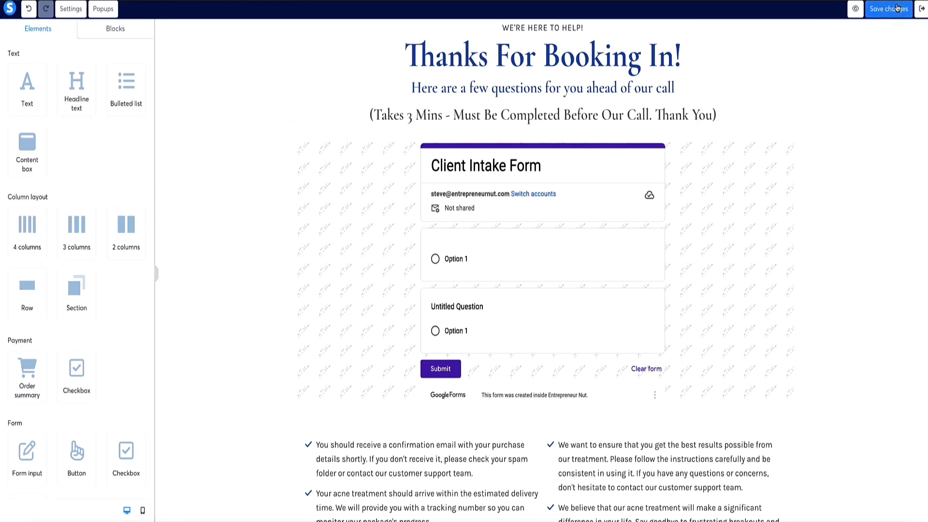
- Preview the thank-you page, dismiss the preview notice and examine the embedded Client Intake Form before returning to the editor
left_click(855, 9)
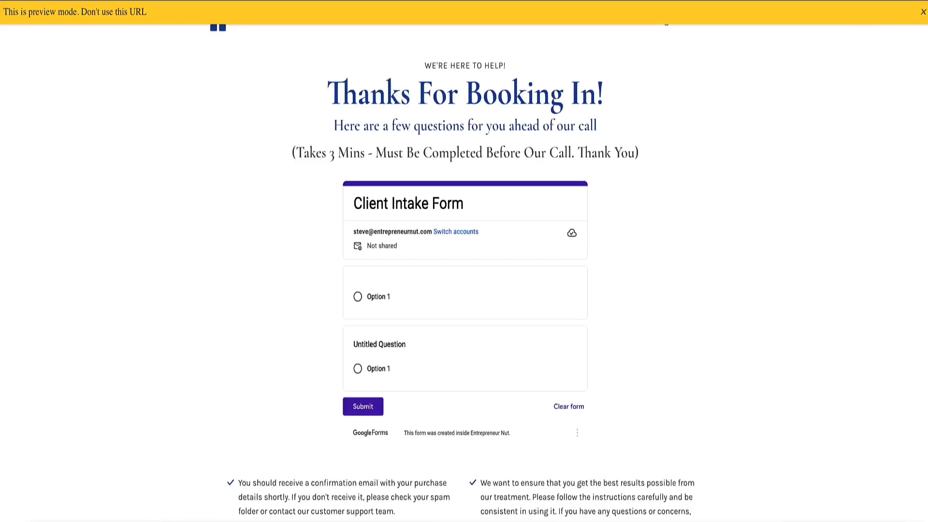
left_click(923, 11)
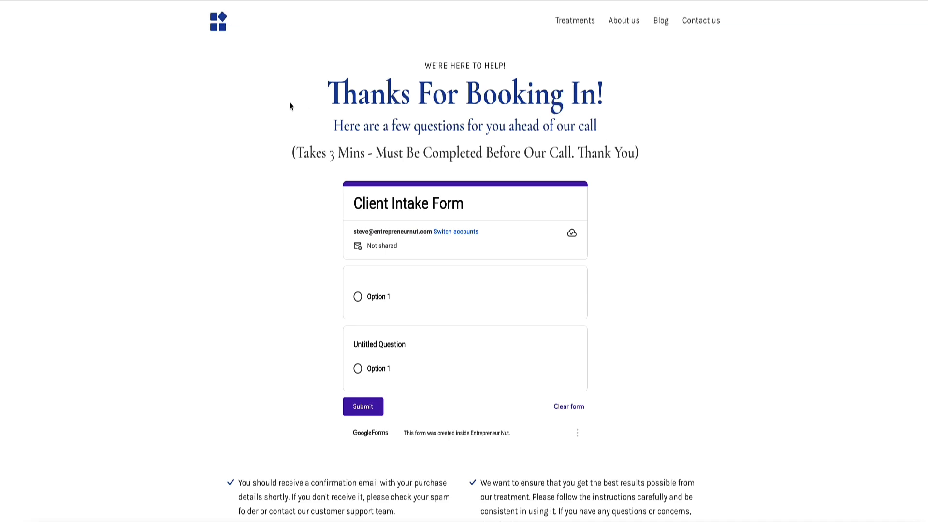
scroll(424, 292, "down", 1)
scroll(424, 291, "up", 1)
left_click(307, 1)
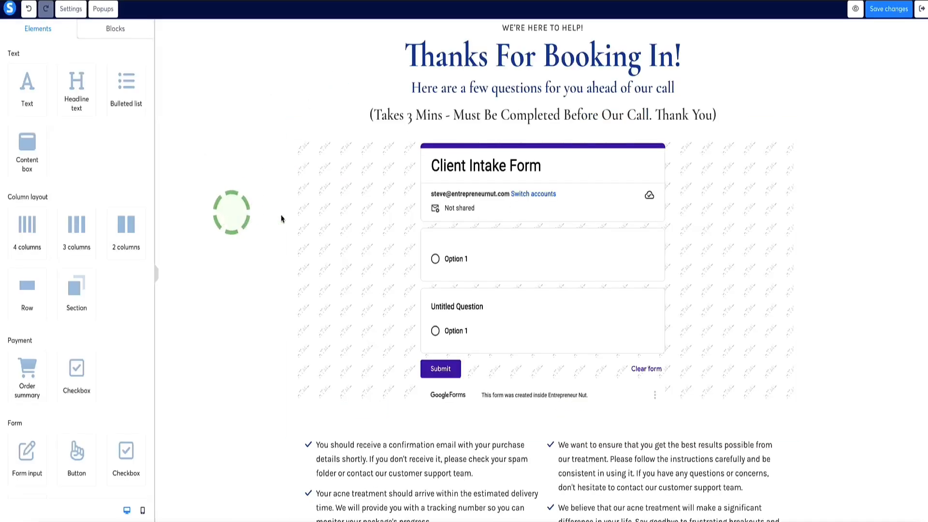
- Exit the page editor and view the live page of the Calendar funnel step
left_click(921, 9)
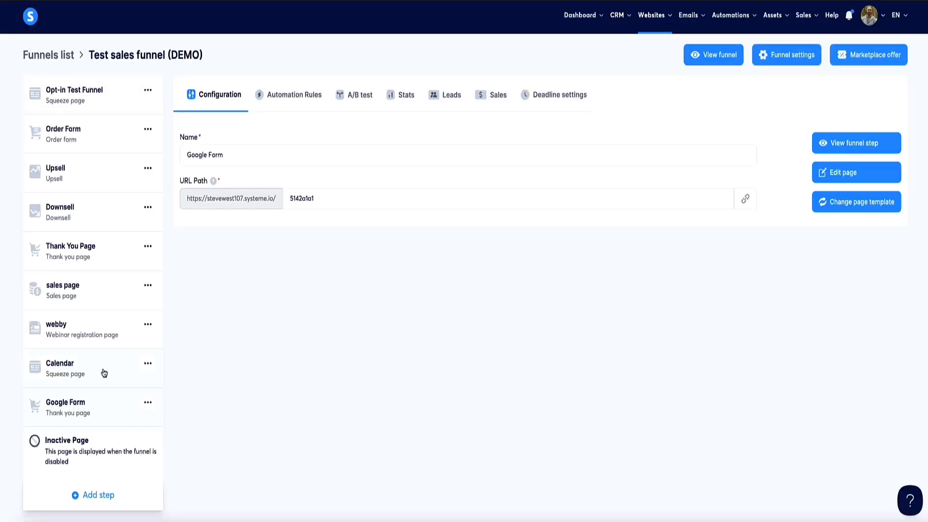
left_click(58, 379)
left_click(821, 138)
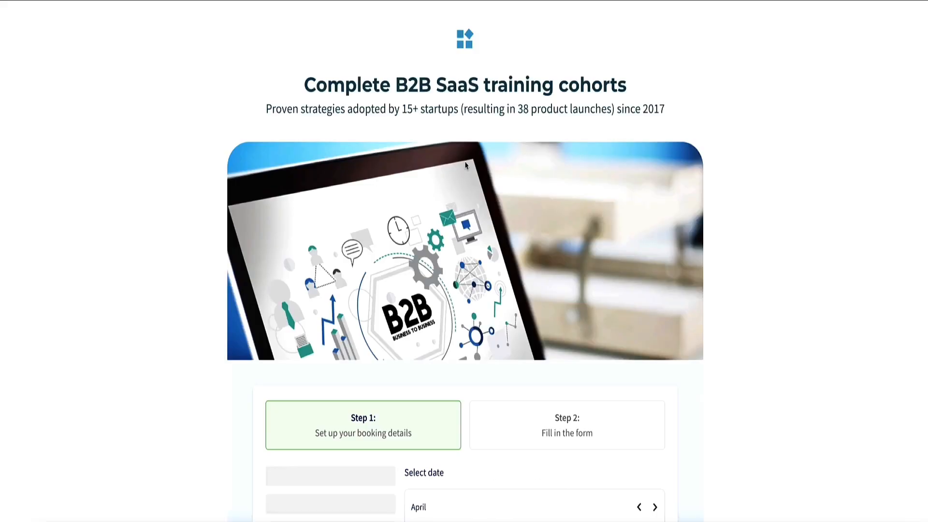
- Book a test call for Tuesday, April 29 at 16:30 and submit the prefilled contact details
scroll(466, 165, "down", 7)
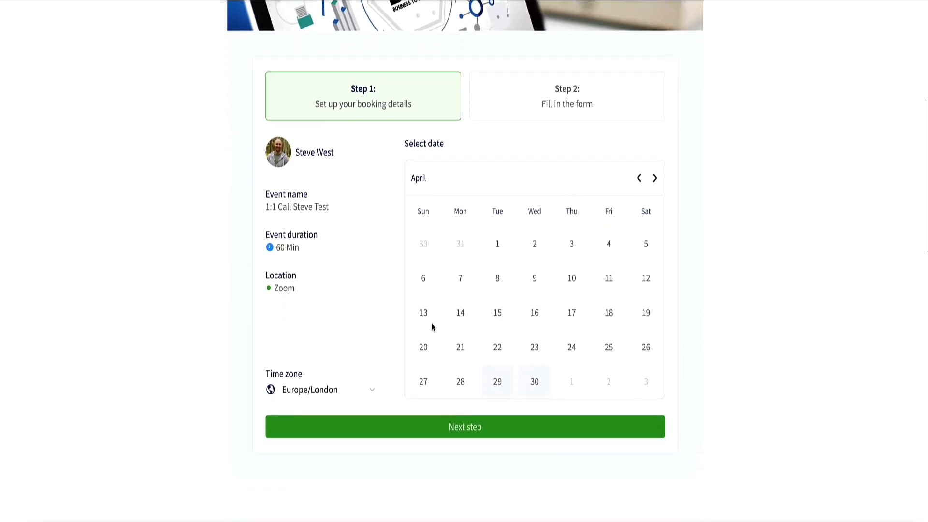
left_click(495, 363)
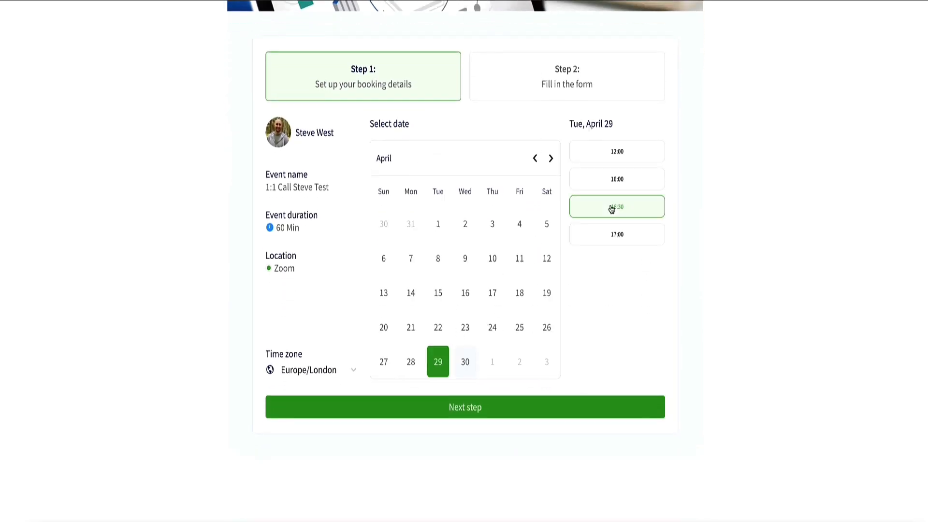
left_click(450, 398)
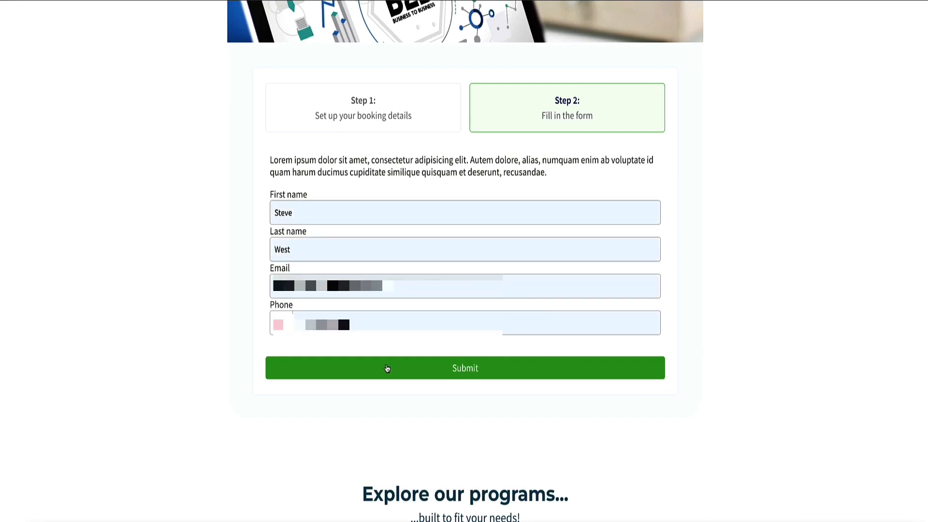
left_click(387, 368)
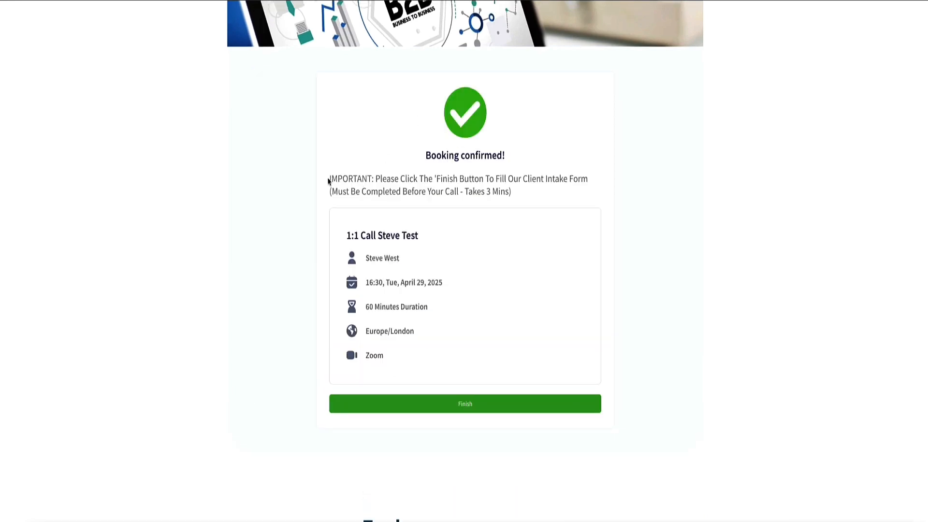
- Highlight the confirmation message about the client intake form and finish the booking
left_click_drag(328, 181, 485, 195)
left_click(528, 188)
left_click(483, 405)
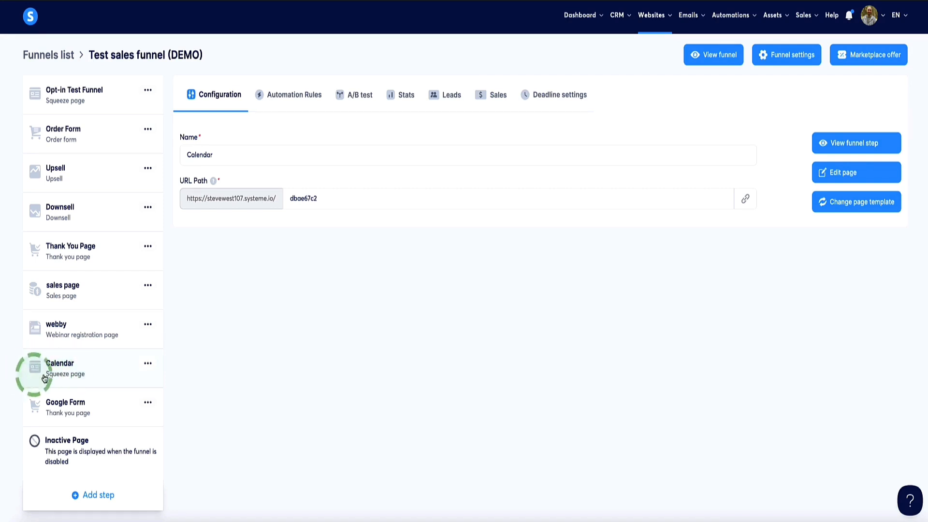
- Add a funnel step named "Purchase Call" of type Order form
left_click(94, 504)
type("Purchase Call")
left_click(356, 286)
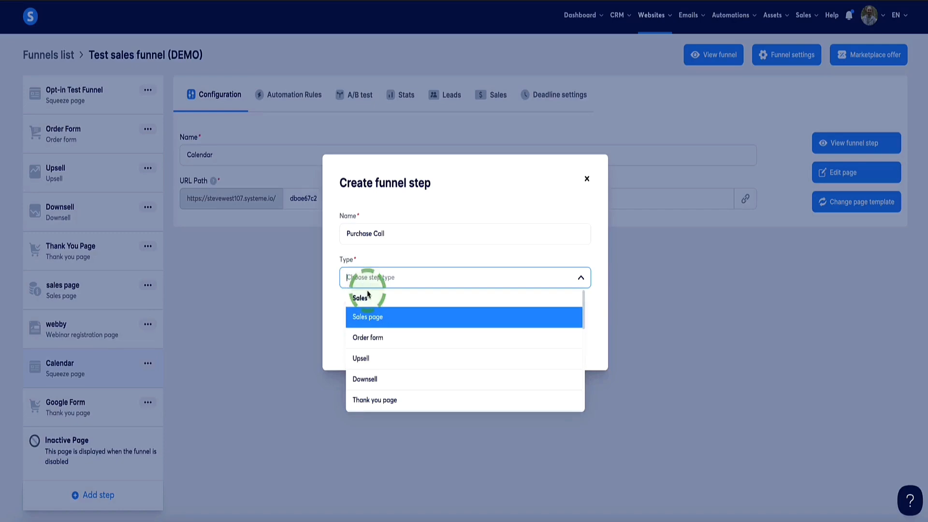
left_click(374, 334)
left_click(472, 343)
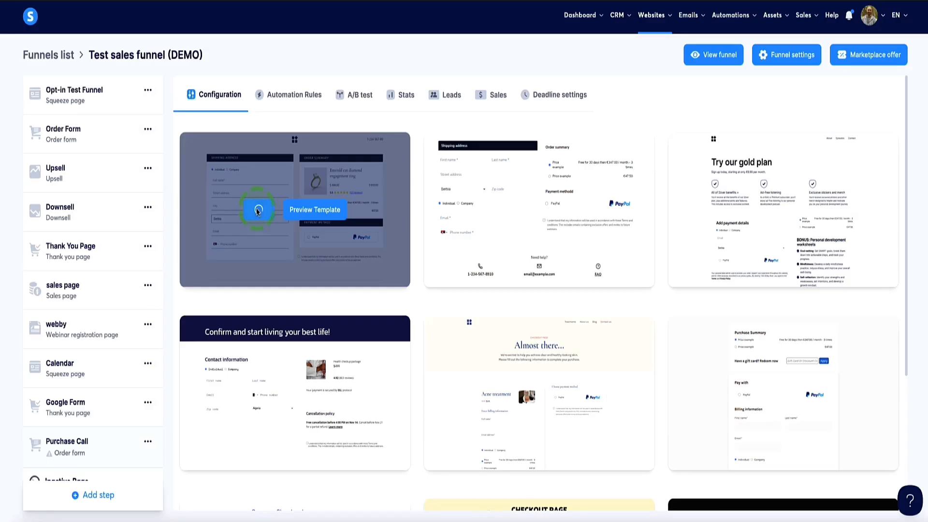
- Examine the order form page's shipping address, order summary and payment method sections
left_click(257, 208)
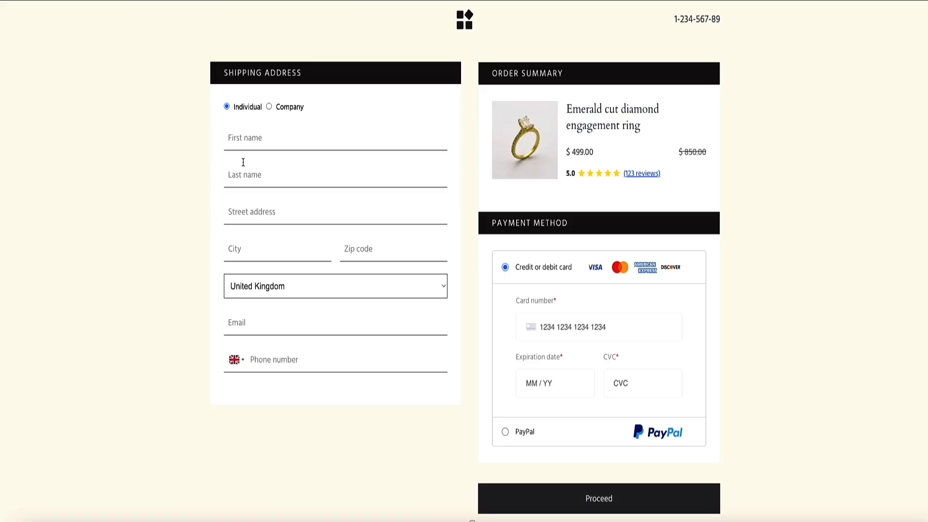
scroll(274, 164, "down", 2)
scroll(274, 162, "up", 2)
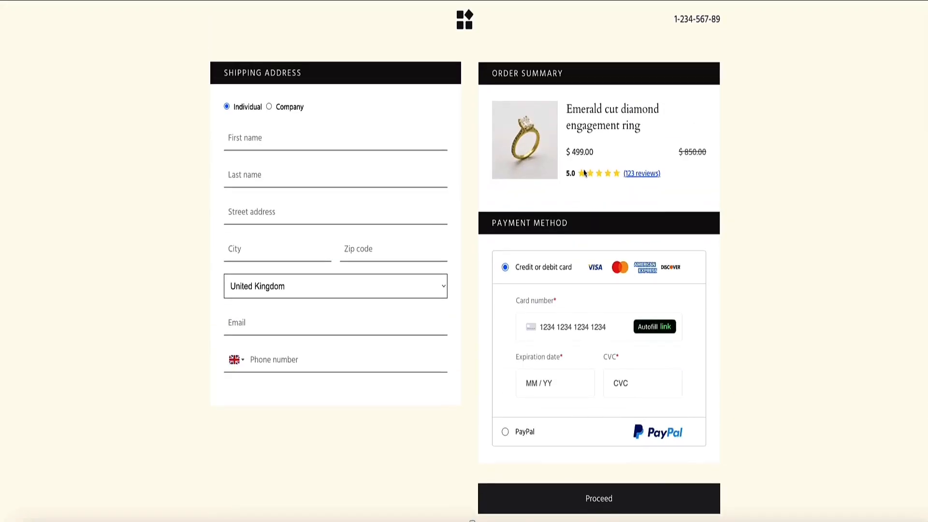
scroll(589, 157, "down", 5)
scroll(588, 300, "up", 5)
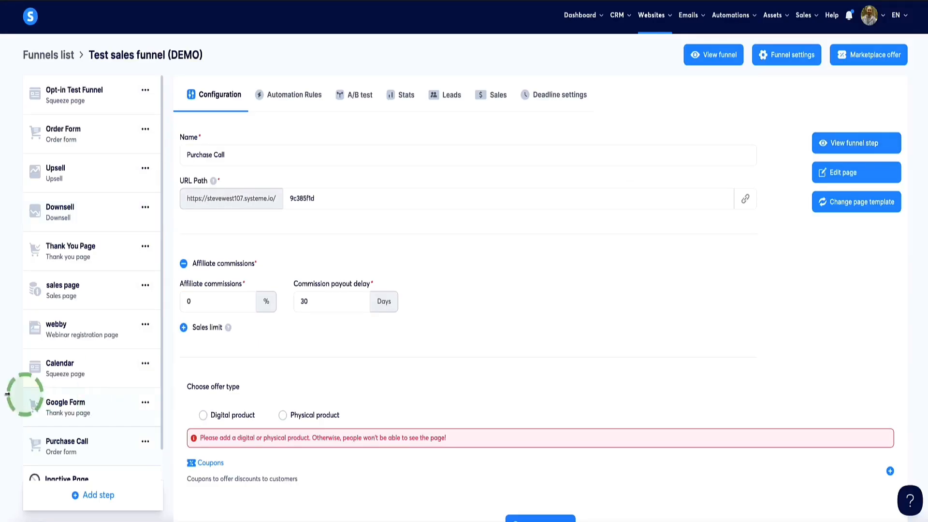
scroll(72, 373, "down", 1)
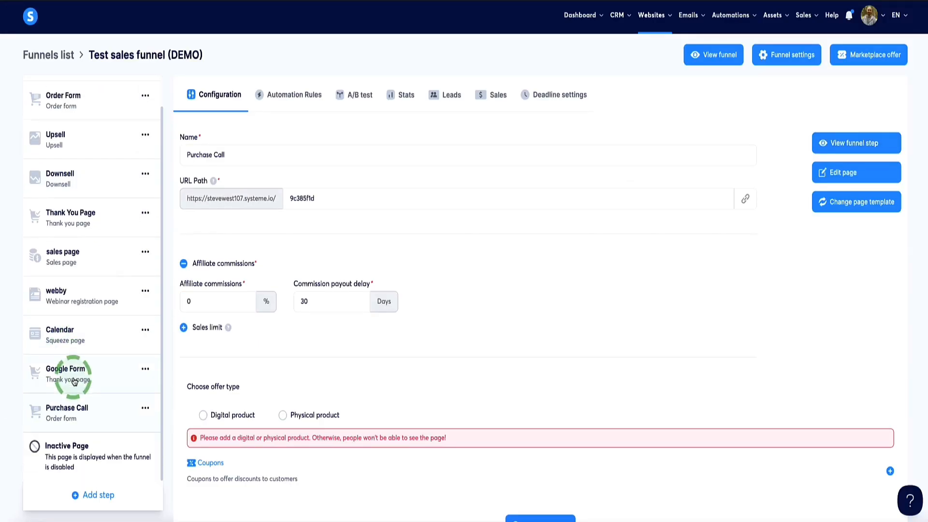
- Open the Calendar funnel step and look over its live page
left_click(51, 335)
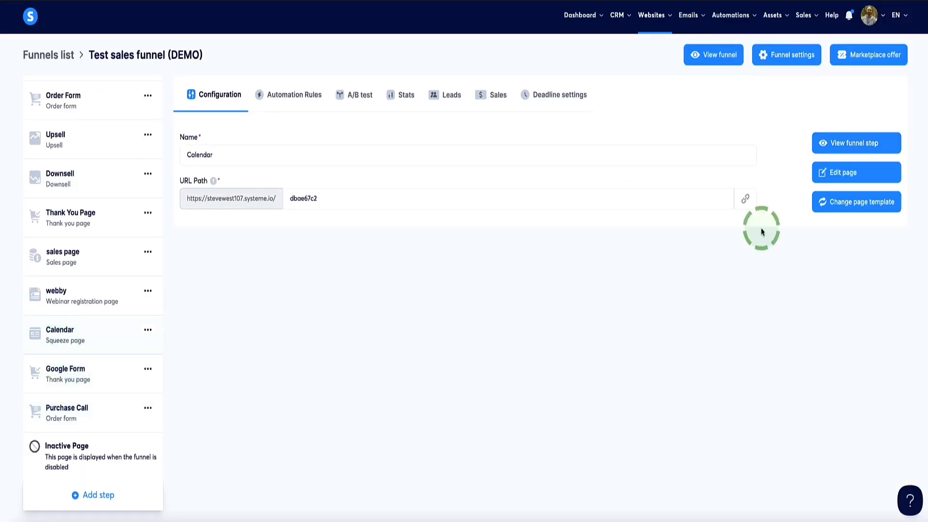
left_click(829, 150)
scroll(495, 261, "down", 3)
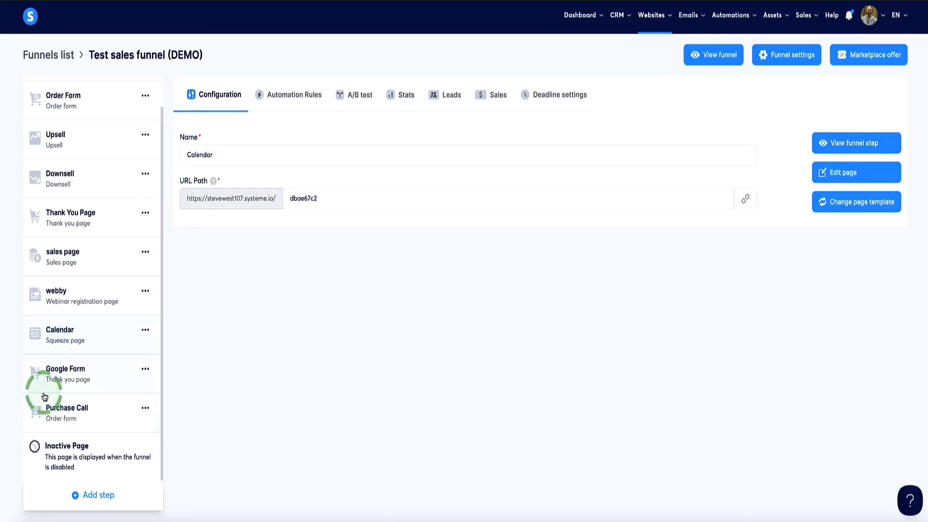
- Open the Google Form step and move the Purchase Call step above Calendar in the funnel order
left_click(72, 377)
left_click(321, 261)
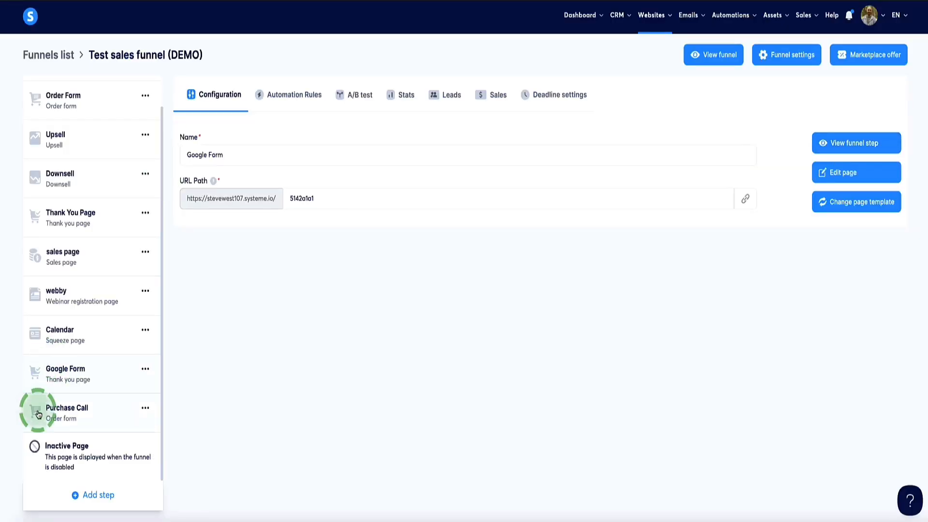
left_click_drag(36, 408, 43, 334)
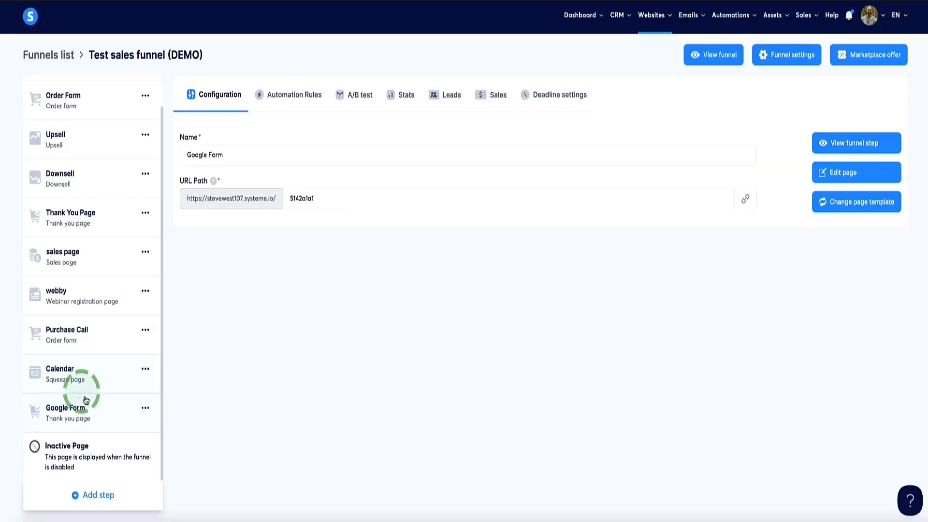